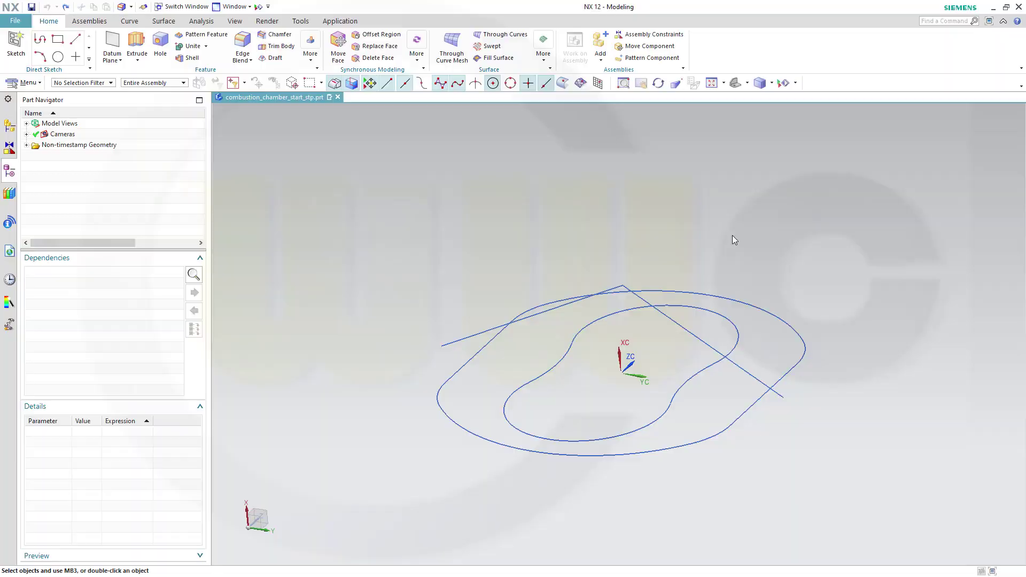
- Begin a Law Extension surface on the outer closed curve as the base profile
scroll(709, 401, up, 1)
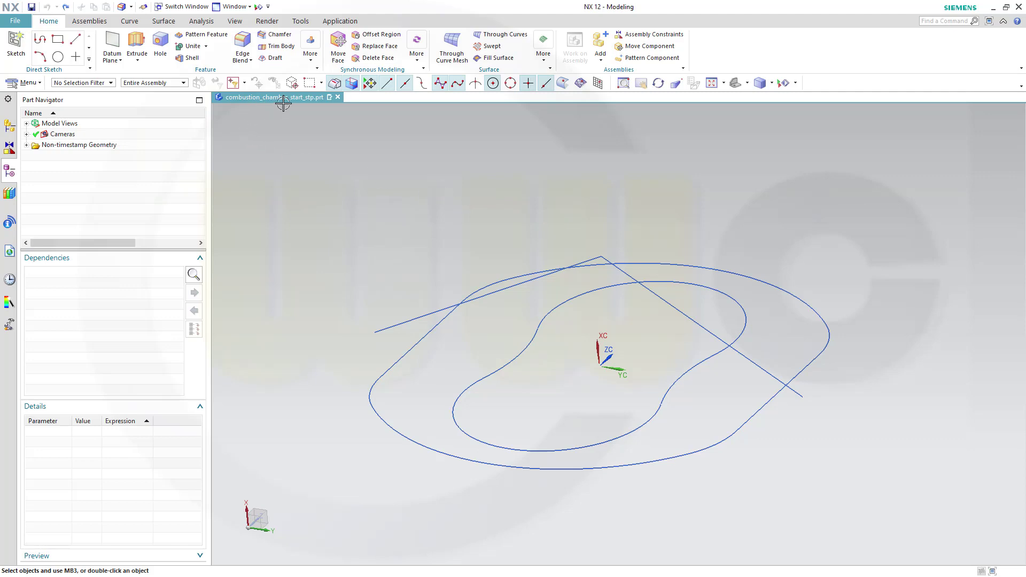
scroll(493, 308, up, 1)
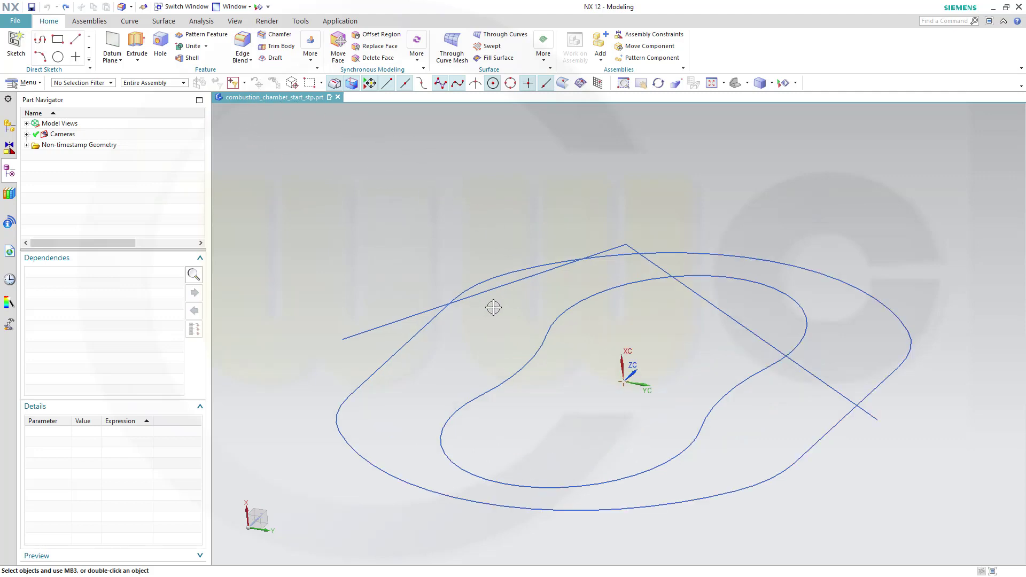
middle_drag(496, 316, 521, 320)
scroll(513, 410, up, 2)
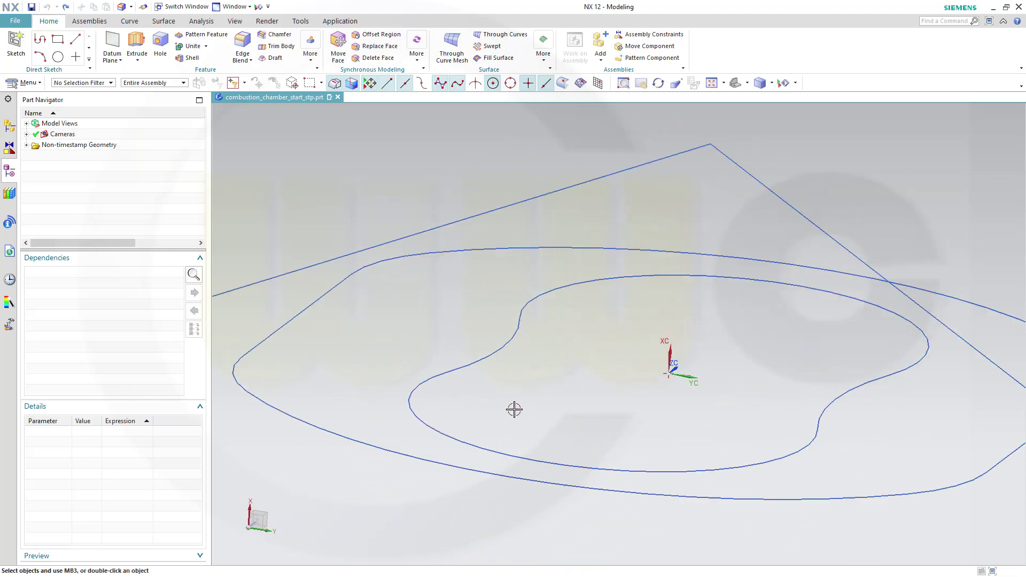
scroll(523, 411, down, 3)
middle_drag(509, 416, 500, 422)
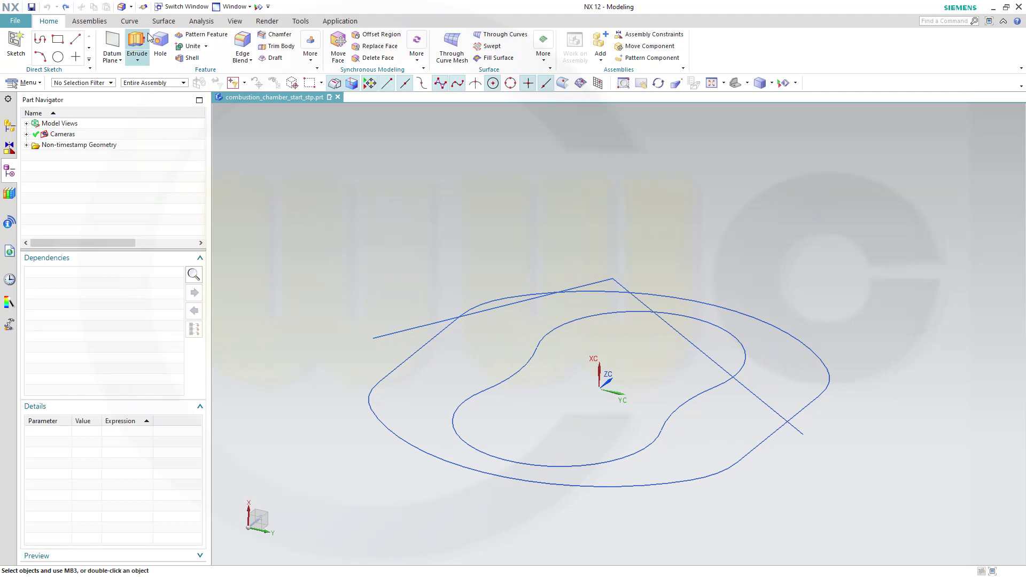
click(163, 21)
click(109, 58)
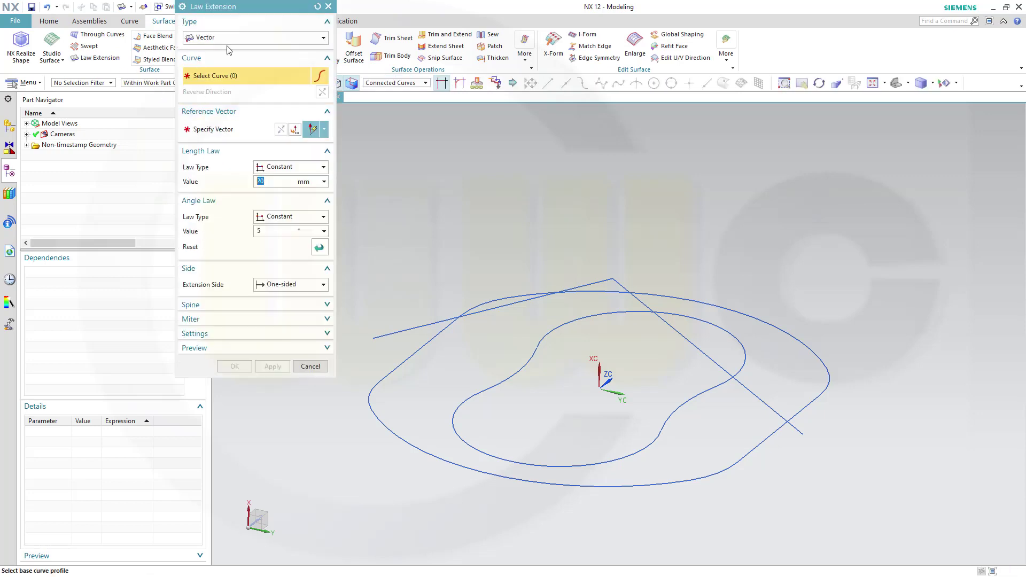
click(374, 415)
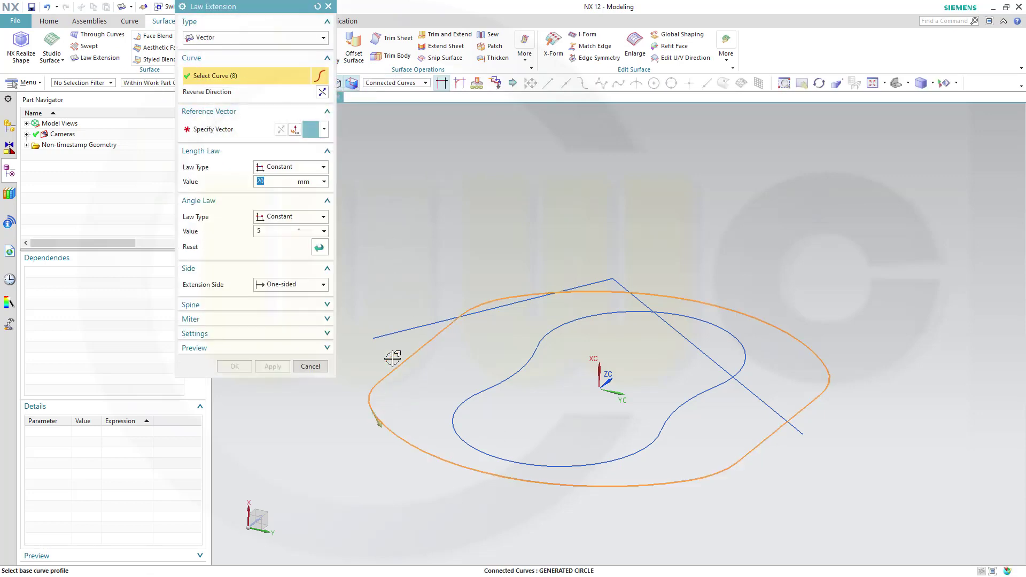
- Extend the wall along the X-axis, 25 mm long at a -5° angle
click(259, 133)
click(611, 302)
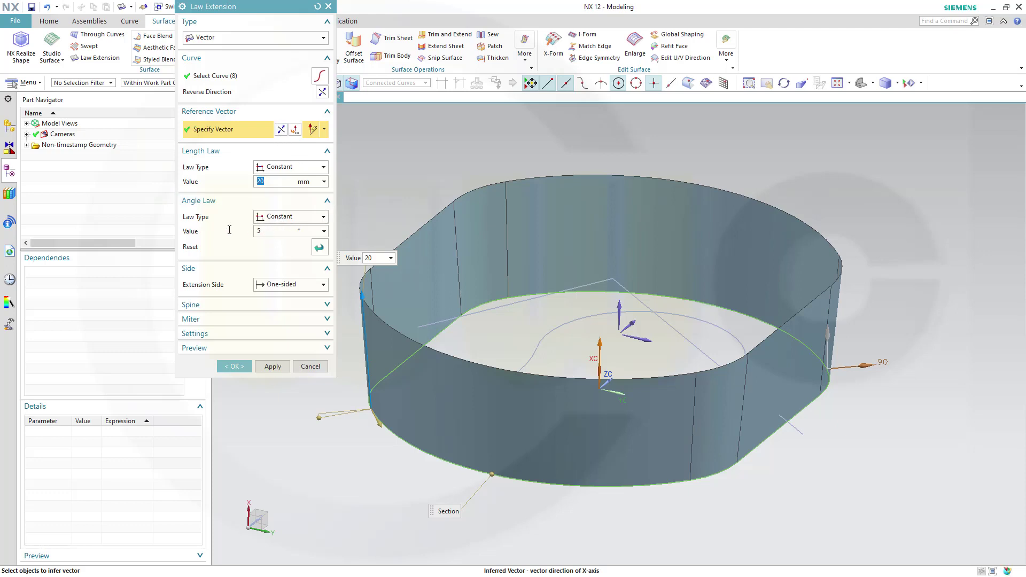
key(Tab)
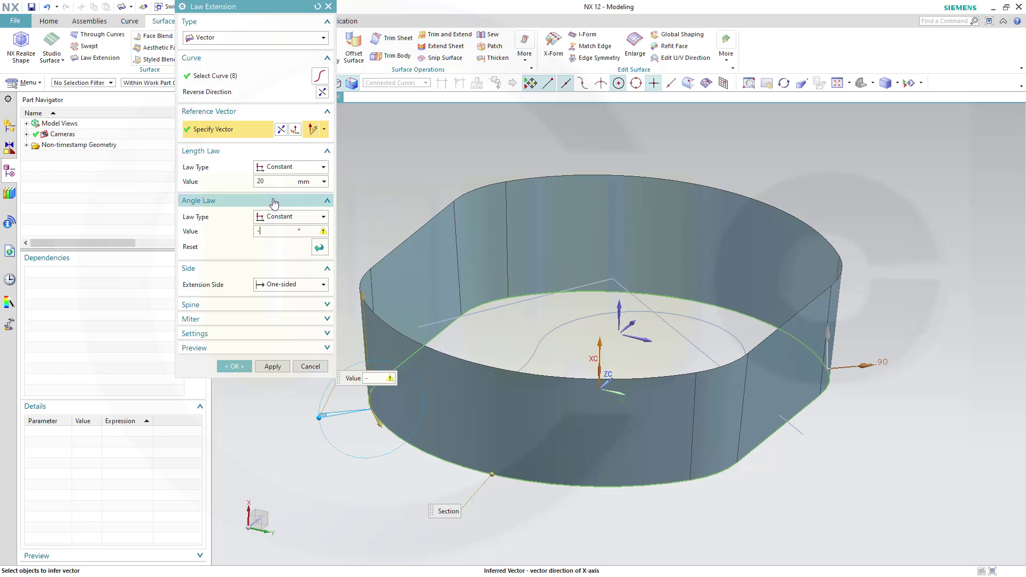
key(Tab)
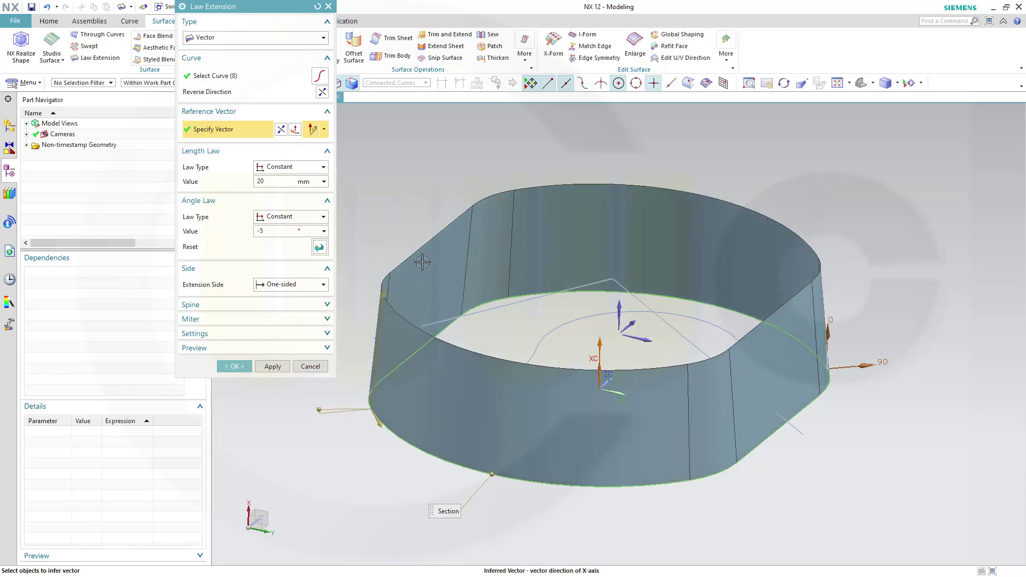
click(263, 181)
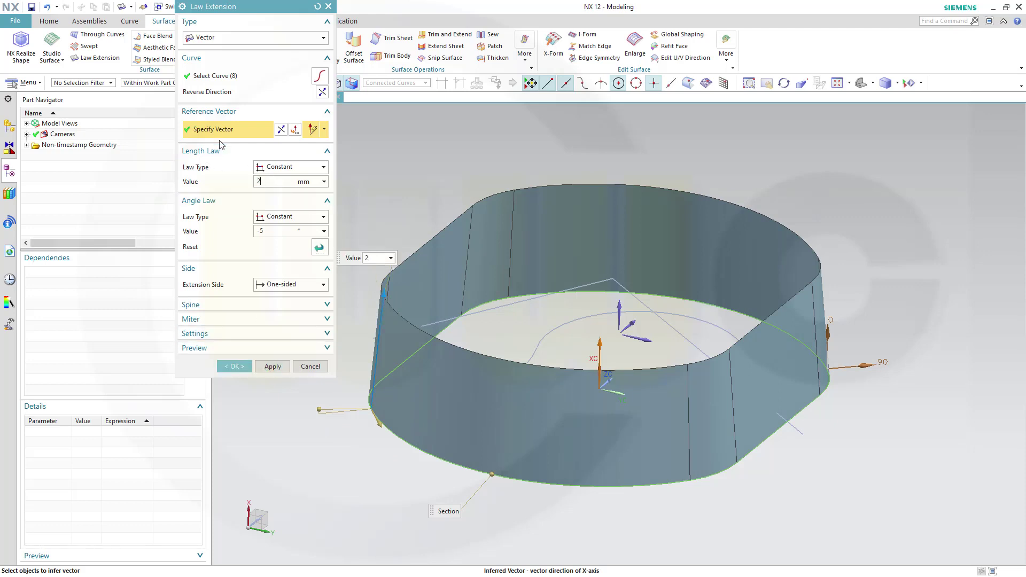
text(5)
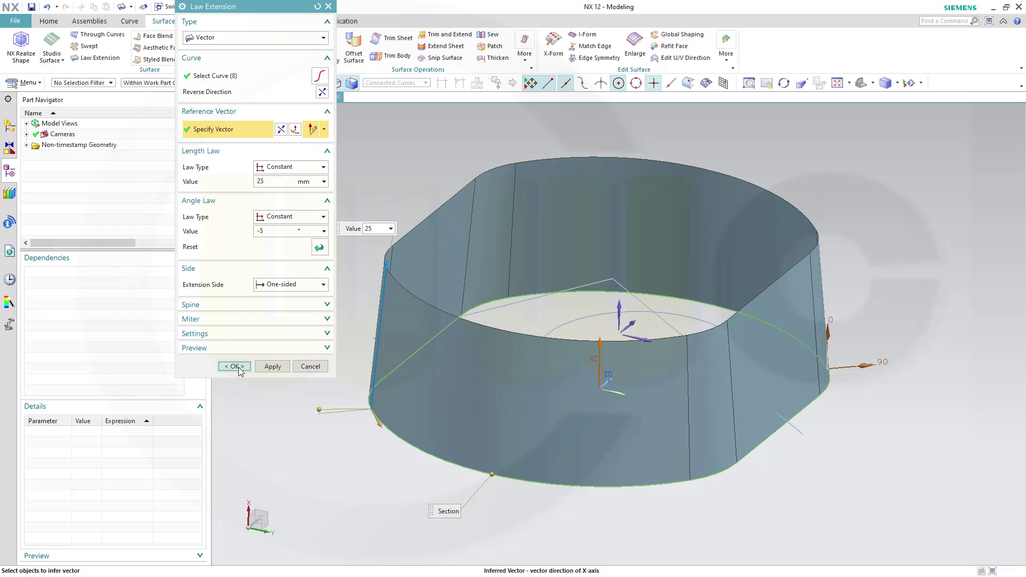
click(235, 367)
middle_drag(371, 234, 233, 156)
- Extrude the two crossing lines symmetrically by 40 mm into a ridged roof sheet
click(56, 26)
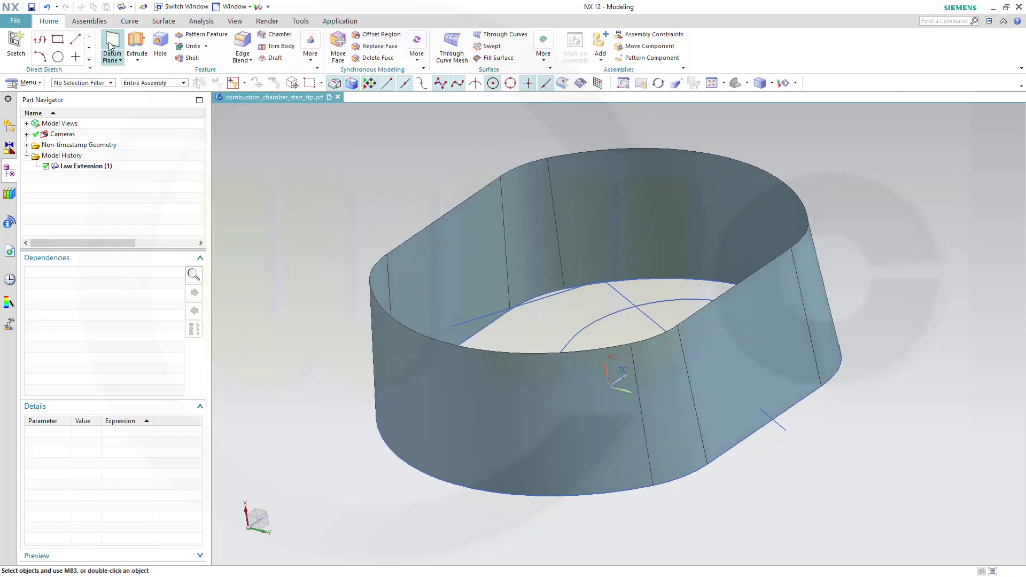
click(137, 42)
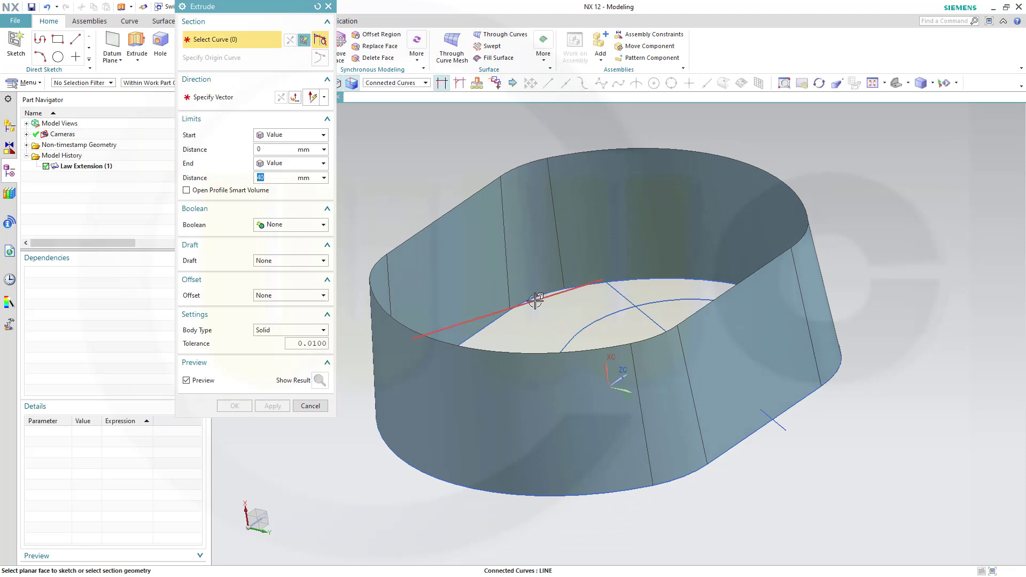
click(535, 301)
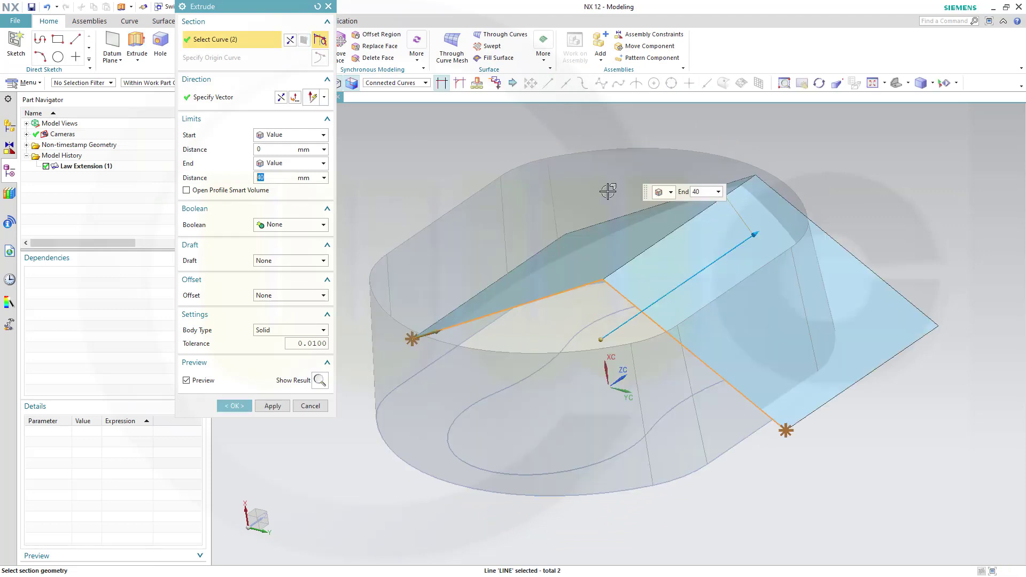
click(323, 135)
click(311, 158)
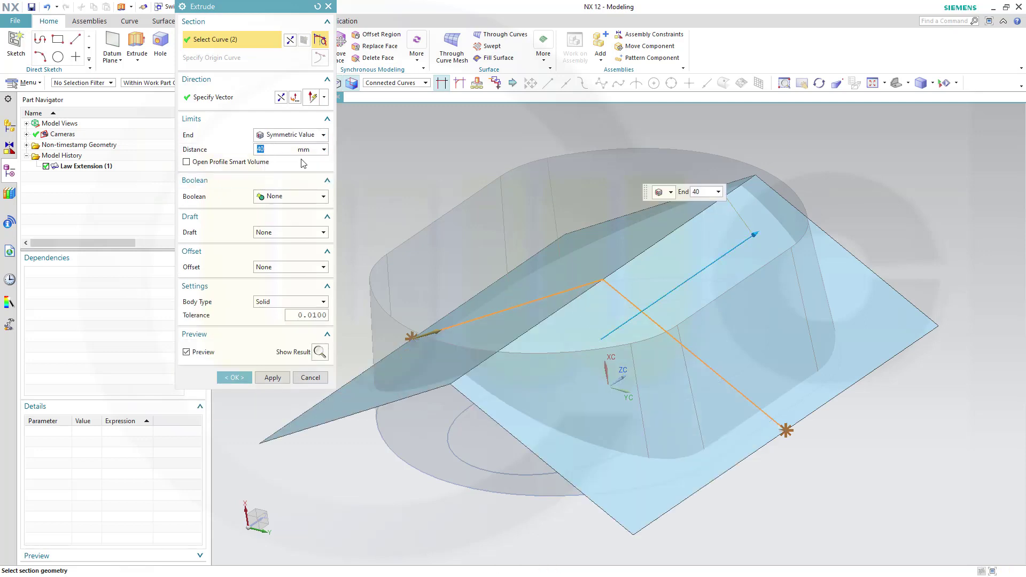
click(234, 377)
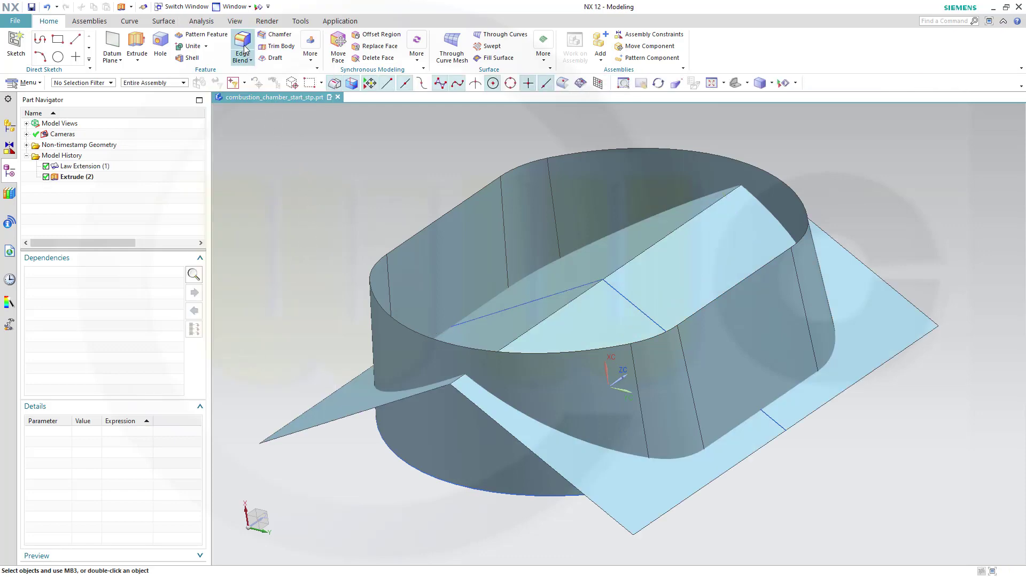
- Apply a 10 mm edge blend to the roof sheet's ridge edge
click(249, 44)
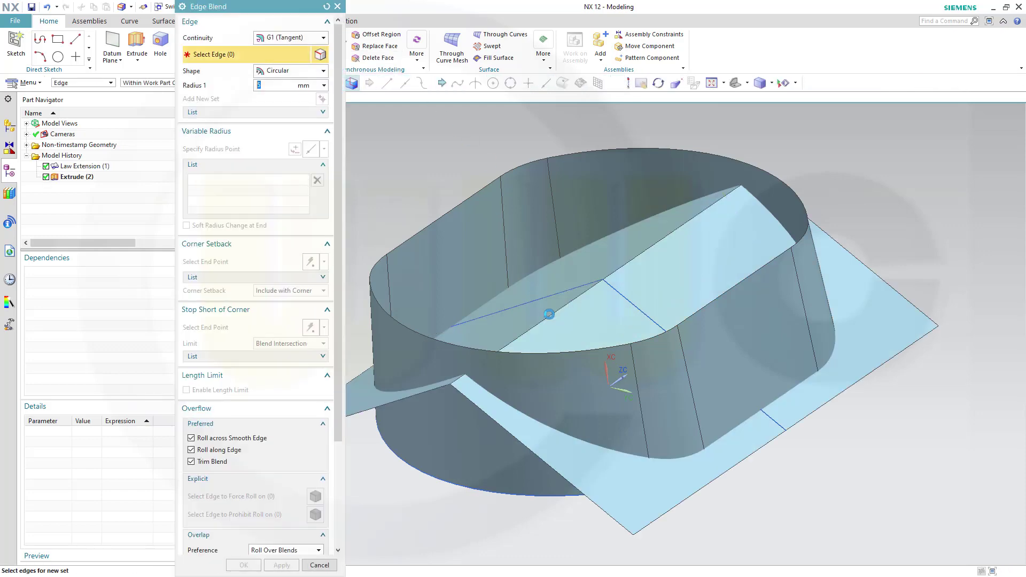
click(549, 315)
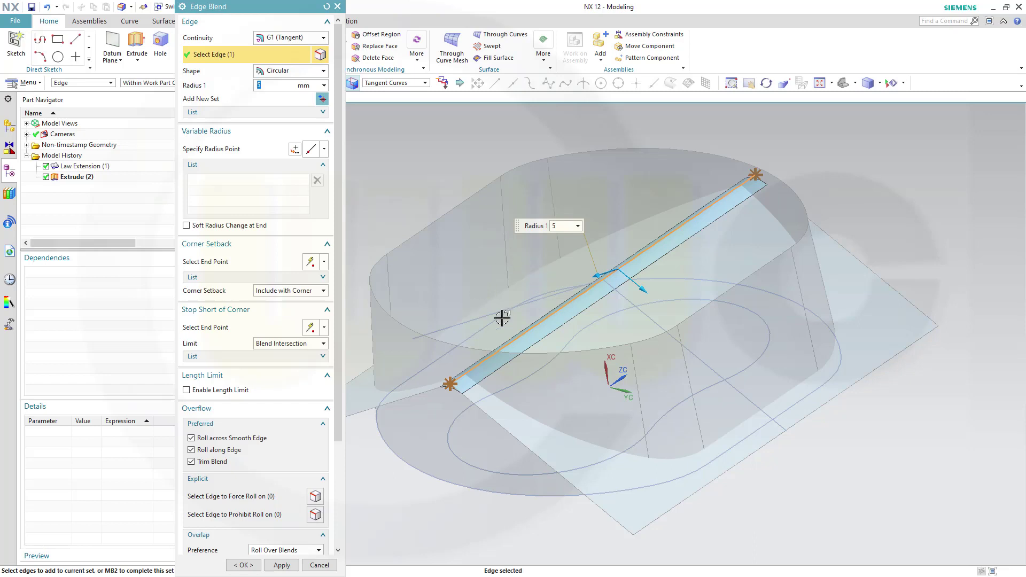
text(10)
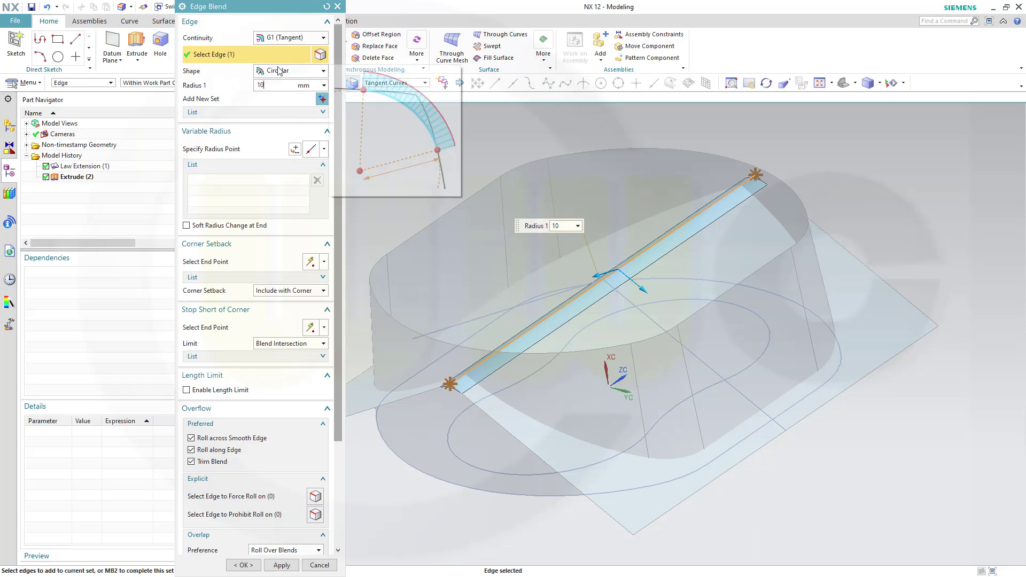
key(Return)
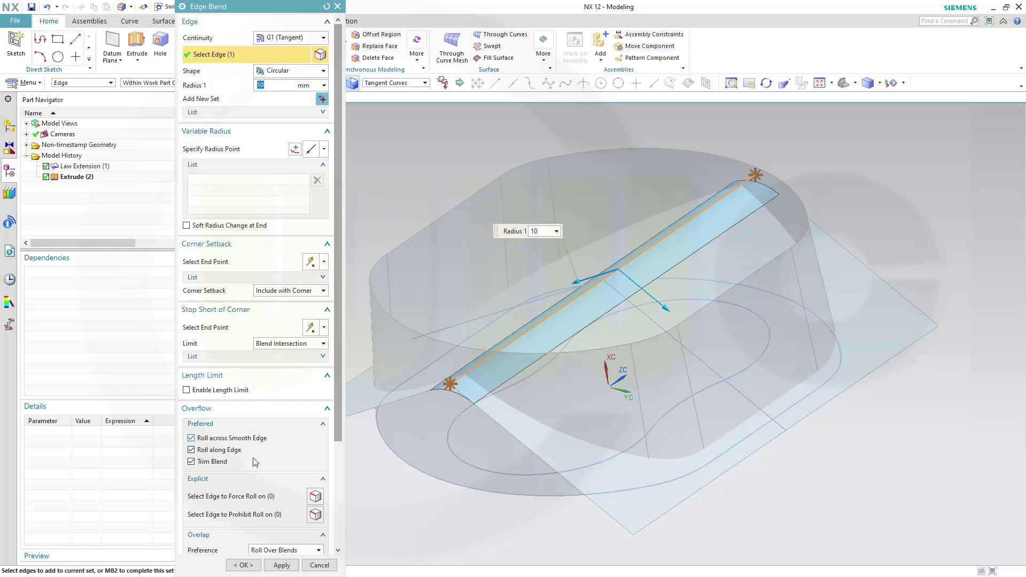
click(242, 566)
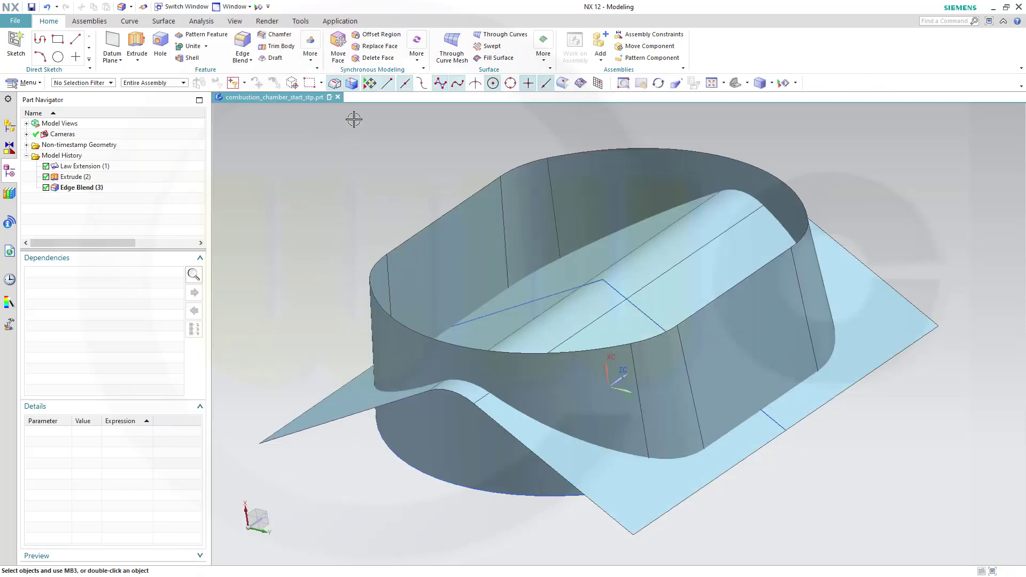
- Trim the roof sheet using the wall faces as the boundary
click(167, 22)
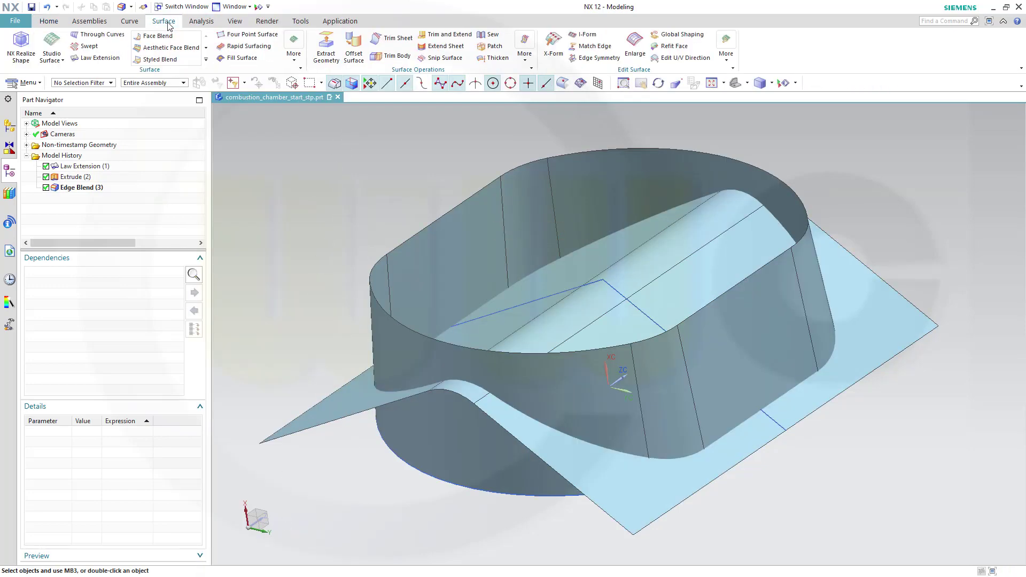
click(393, 38)
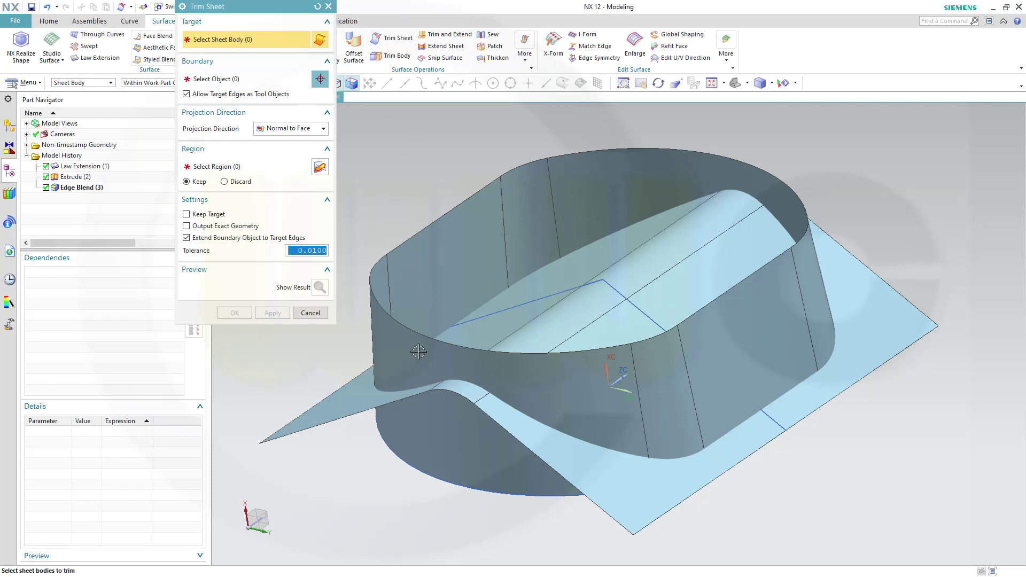
click(686, 261)
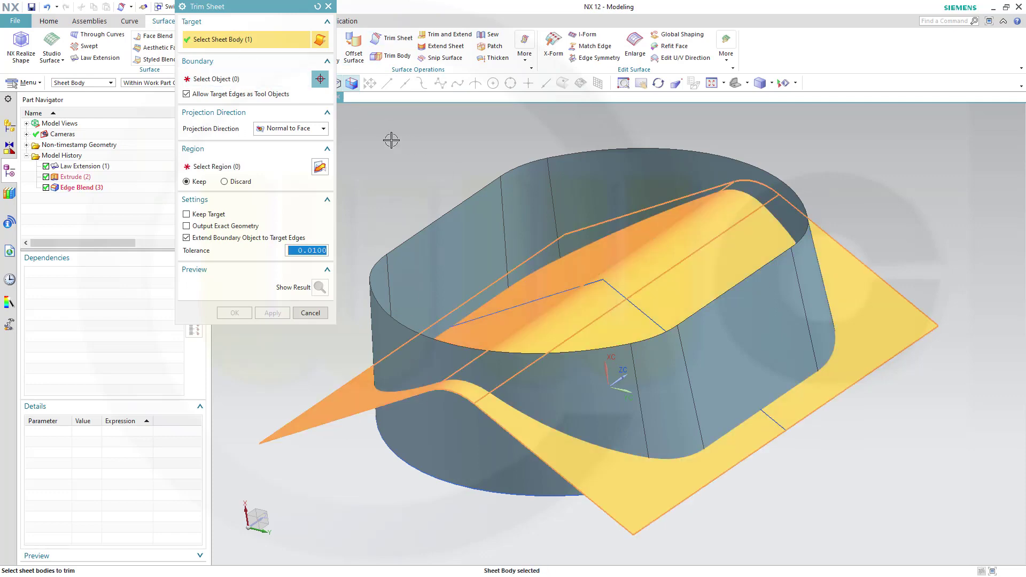
click(230, 79)
click(432, 456)
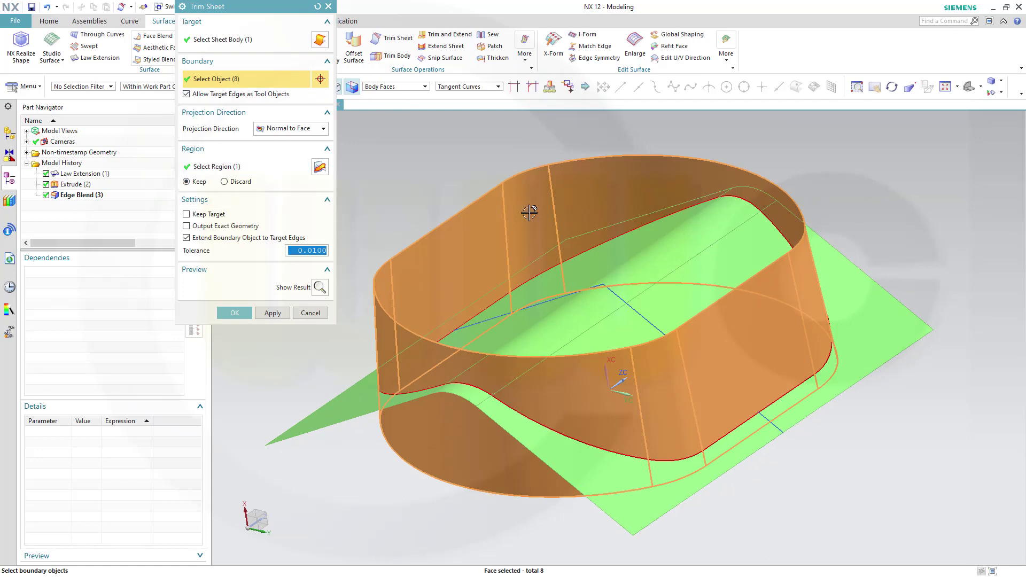
click(276, 314)
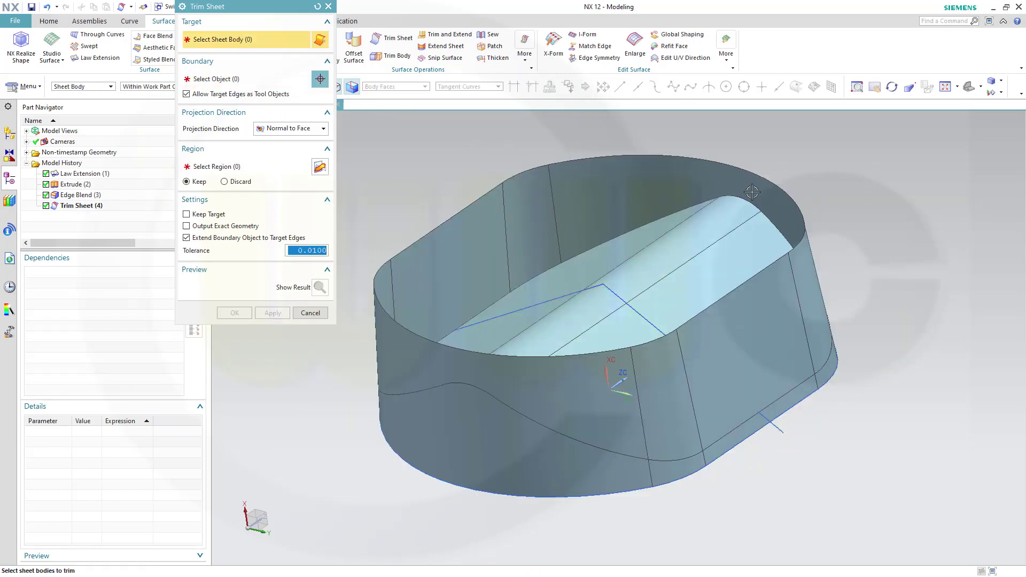
- Trim the wall sheet with a second Trim Sheet so roof and wall meet cleanly
click(445, 453)
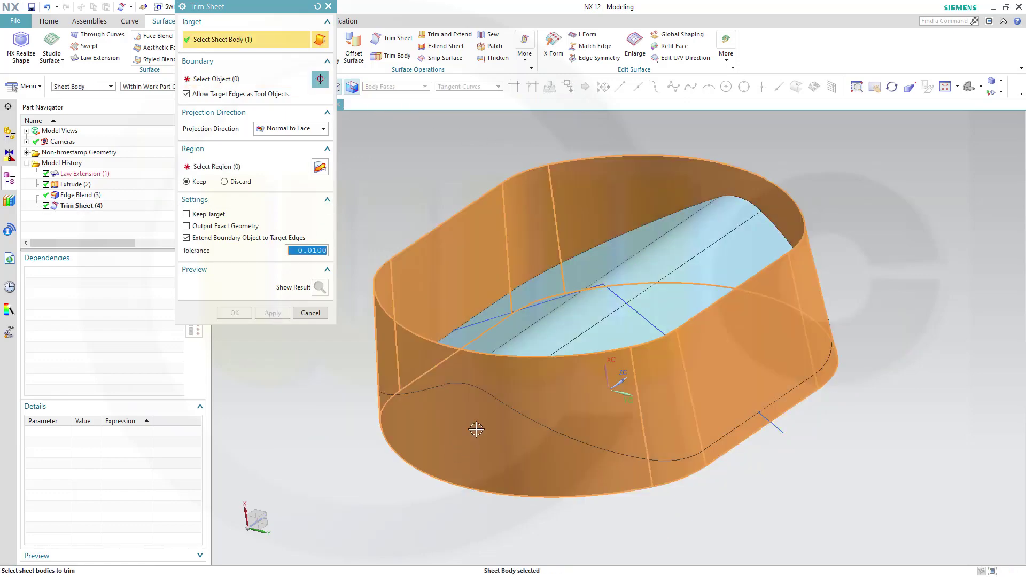
click(243, 80)
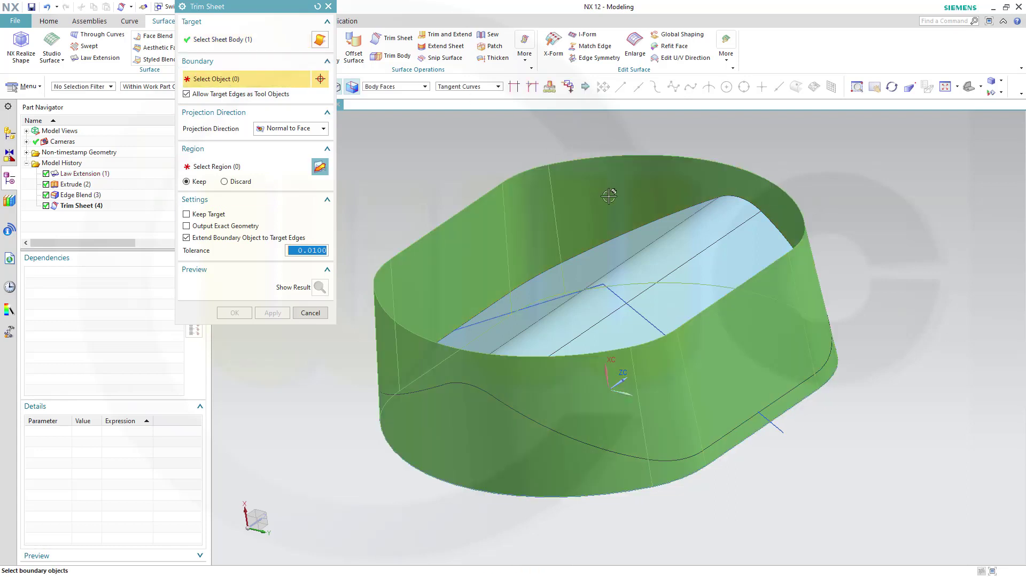
click(679, 250)
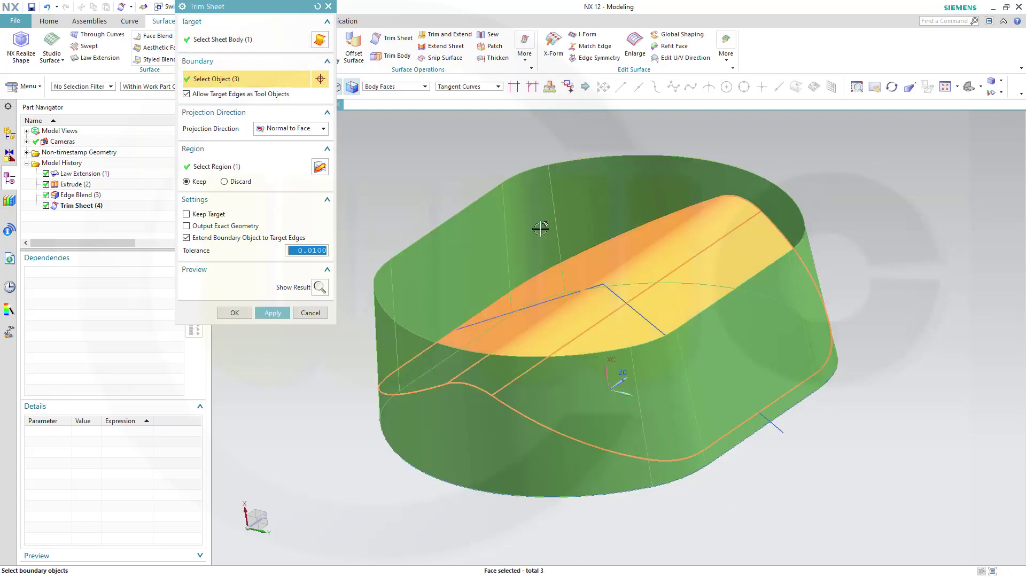
click(223, 314)
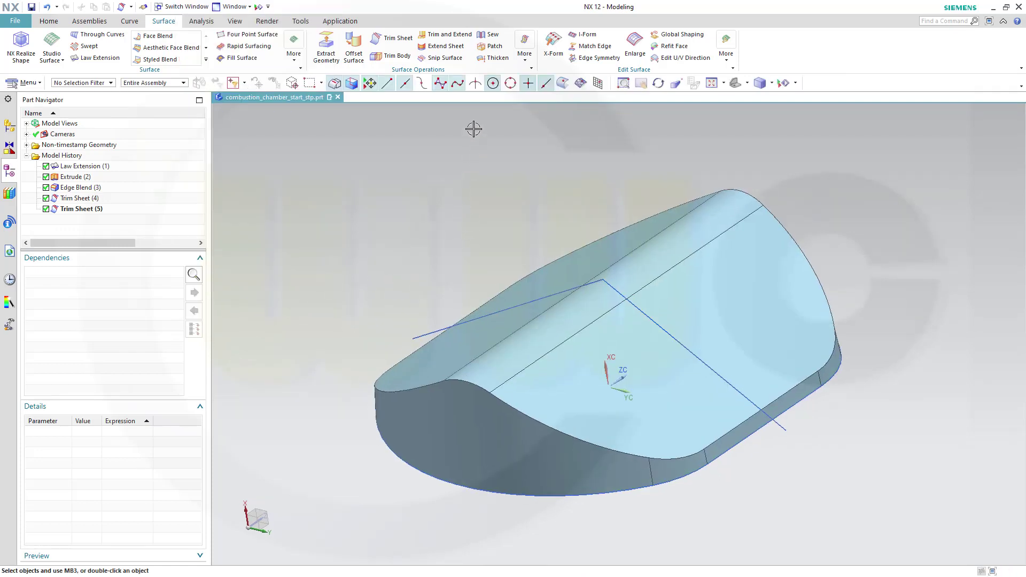
- Sew the wall (target) and roof (tool) into one sheet body
click(489, 34)
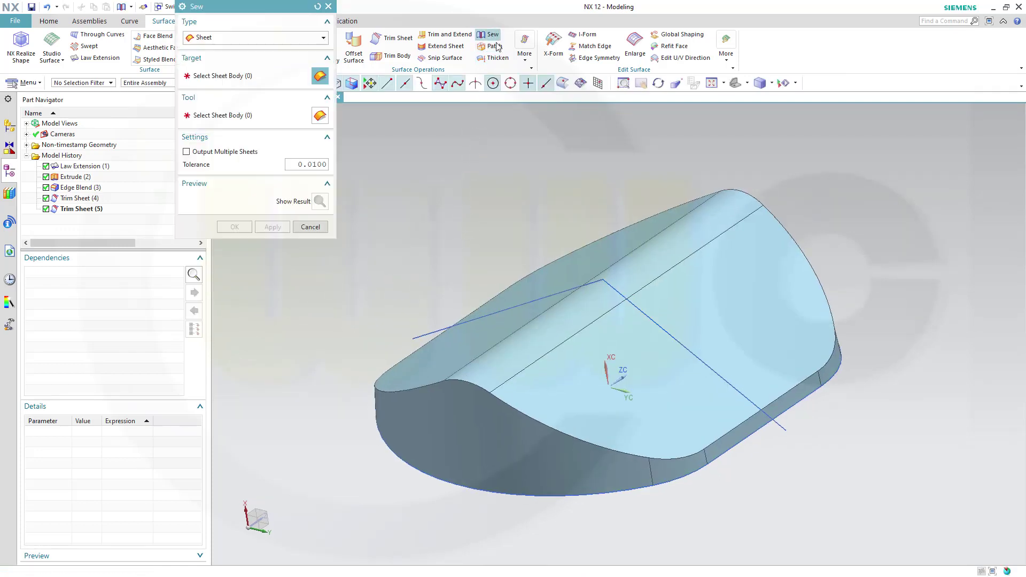
click(469, 437)
click(550, 382)
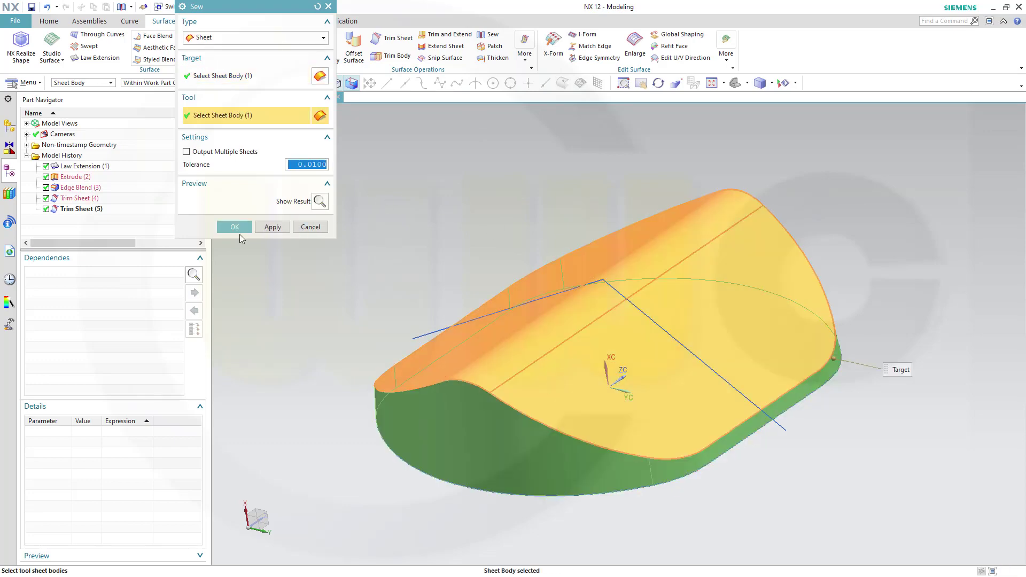
click(234, 227)
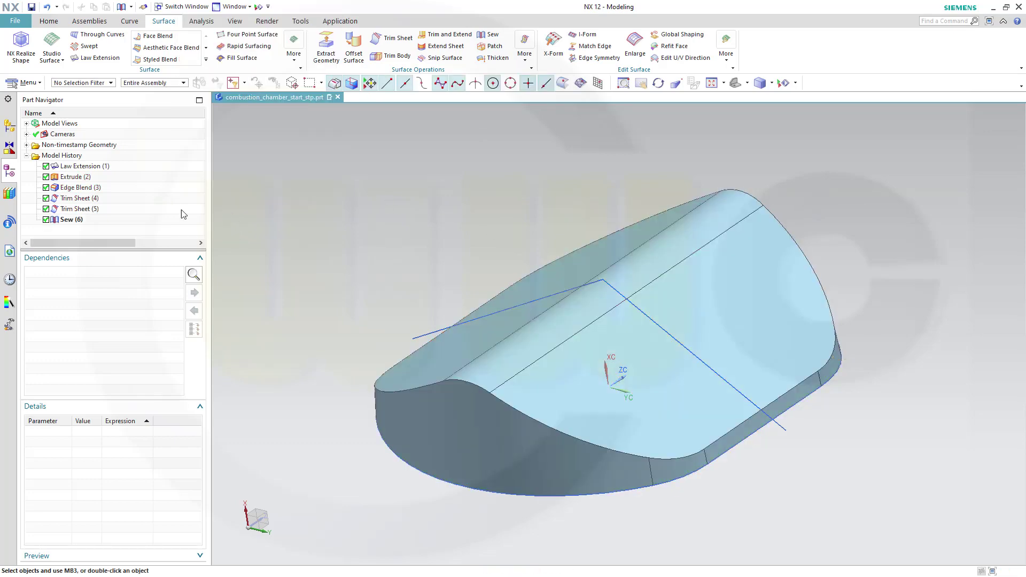
- Hide the Arc and Line construction curves under Non-timestamp Geometry
click(27, 145)
click(47, 156)
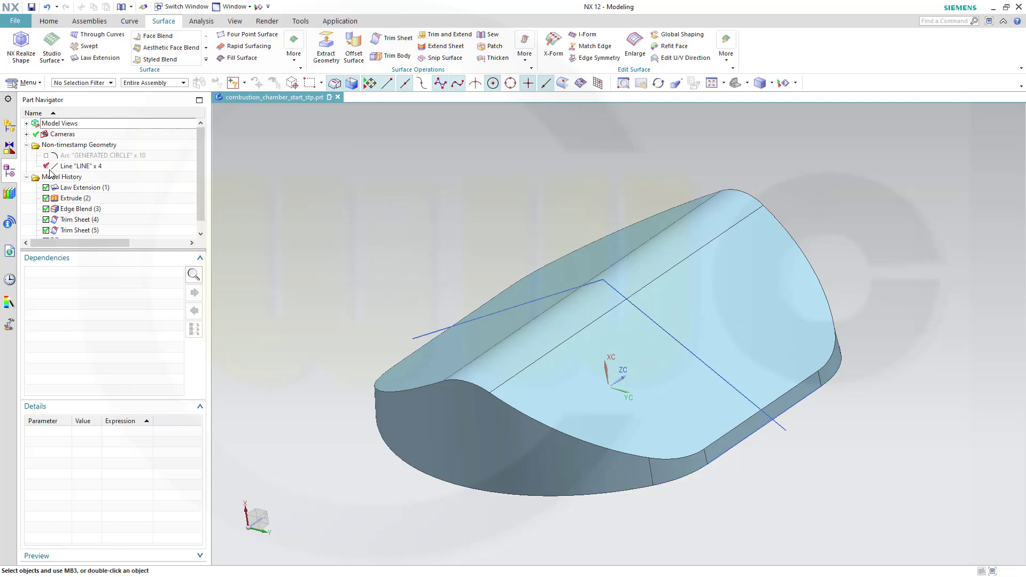
click(47, 166)
mouse_move(396, 190)
middle_down()
mouse_move(394, 177)
mouse_move(404, 183)
middle_up()
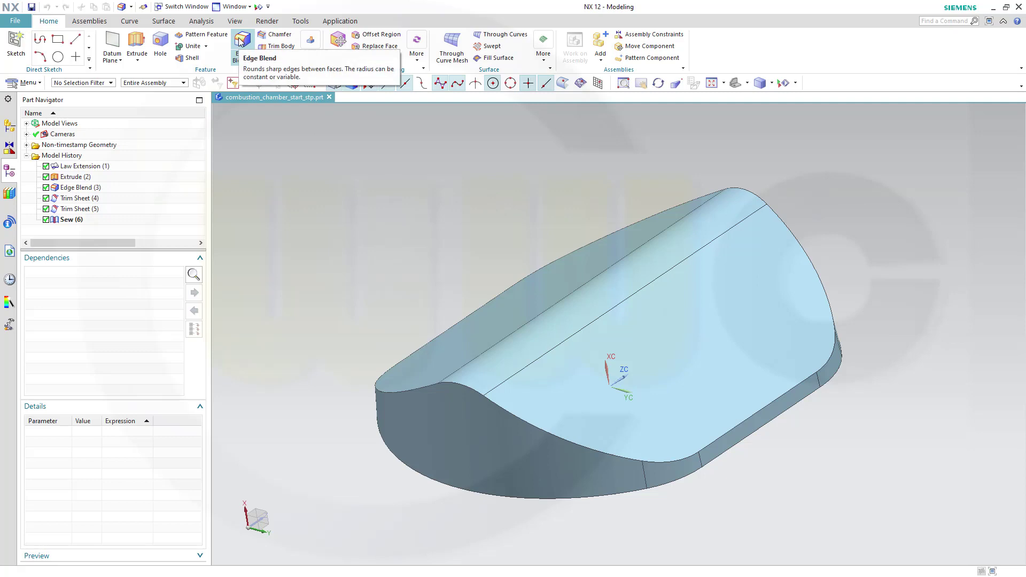
mouse_move(414, 237)
middle_down()
mouse_move(431, 248)
mouse_move(427, 230)
middle_up()
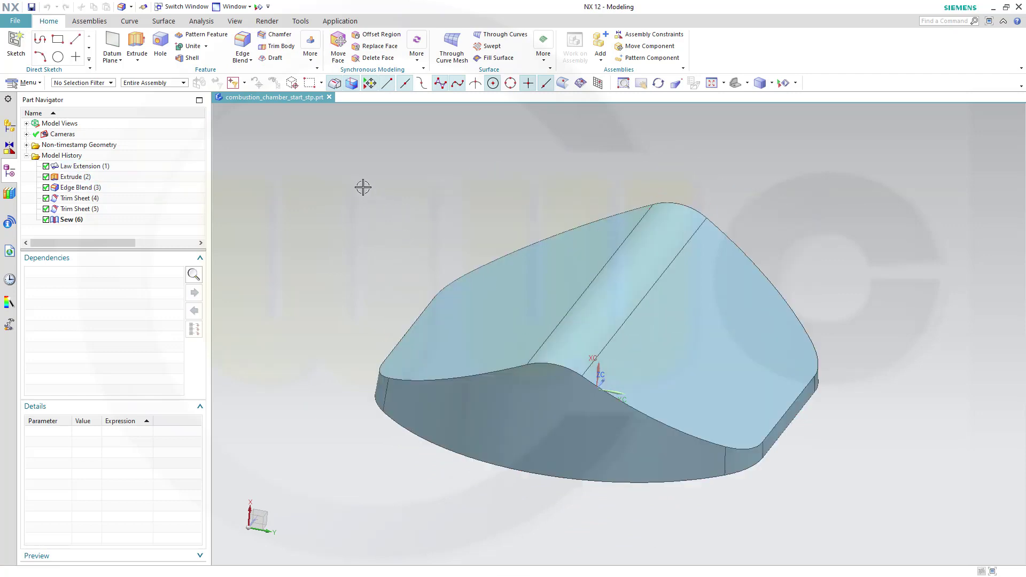
middle_drag(363, 193, 350, 235)
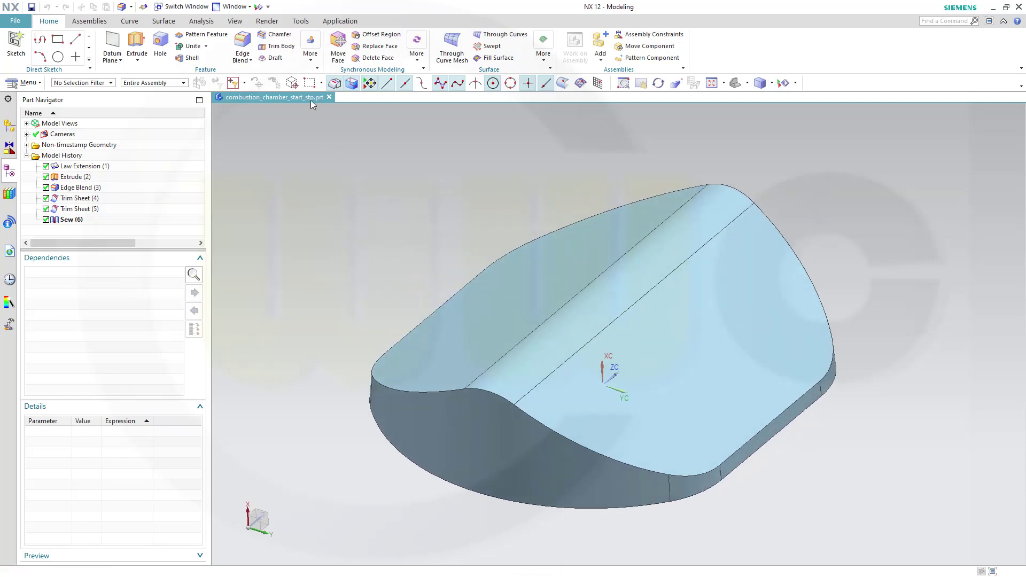
- Start a 1 mm edge blend on the roof-to-wall edge chain and place two variable-radius points
click(241, 45)
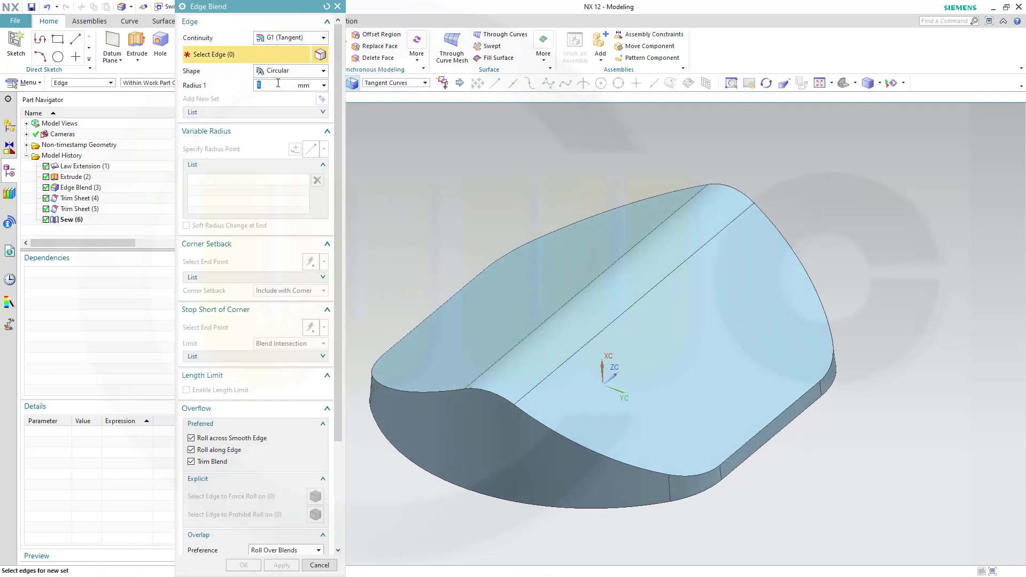
click(483, 387)
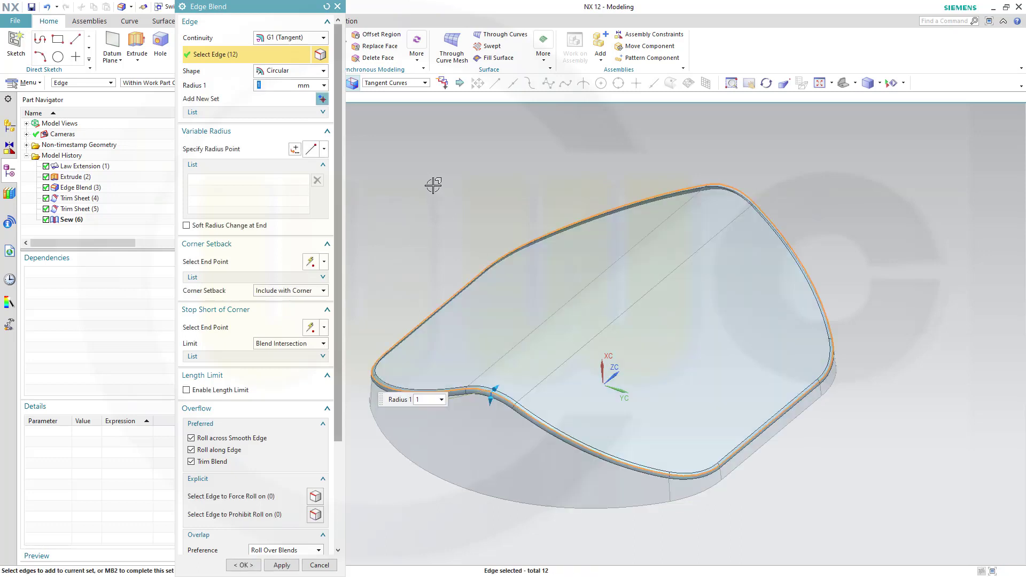
click(310, 151)
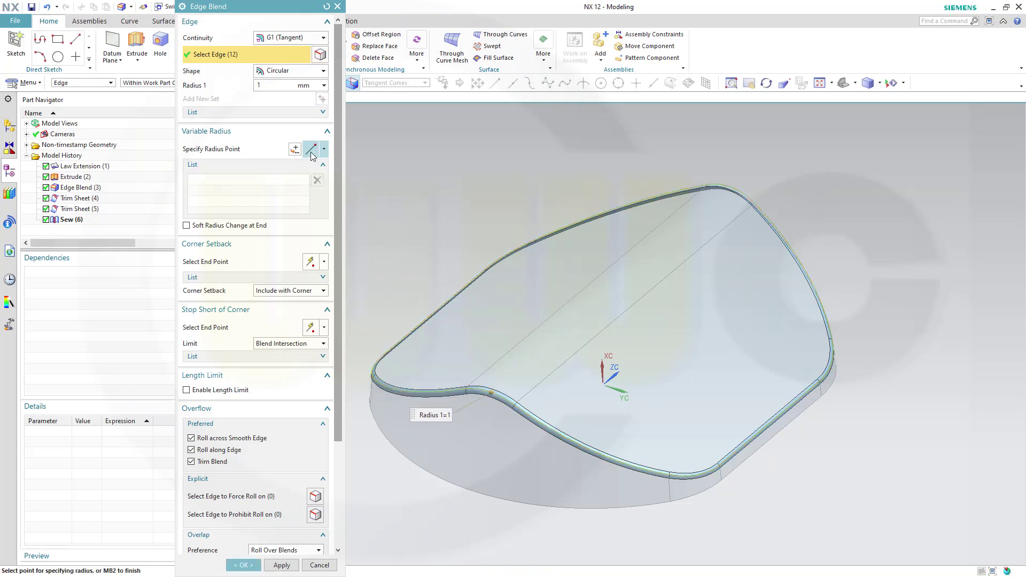
click(719, 472)
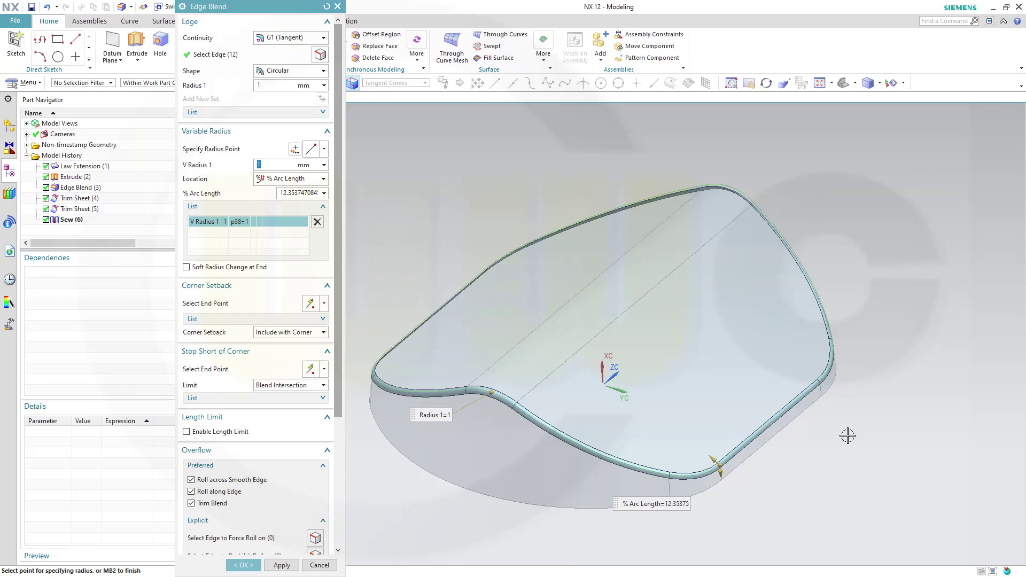
click(823, 384)
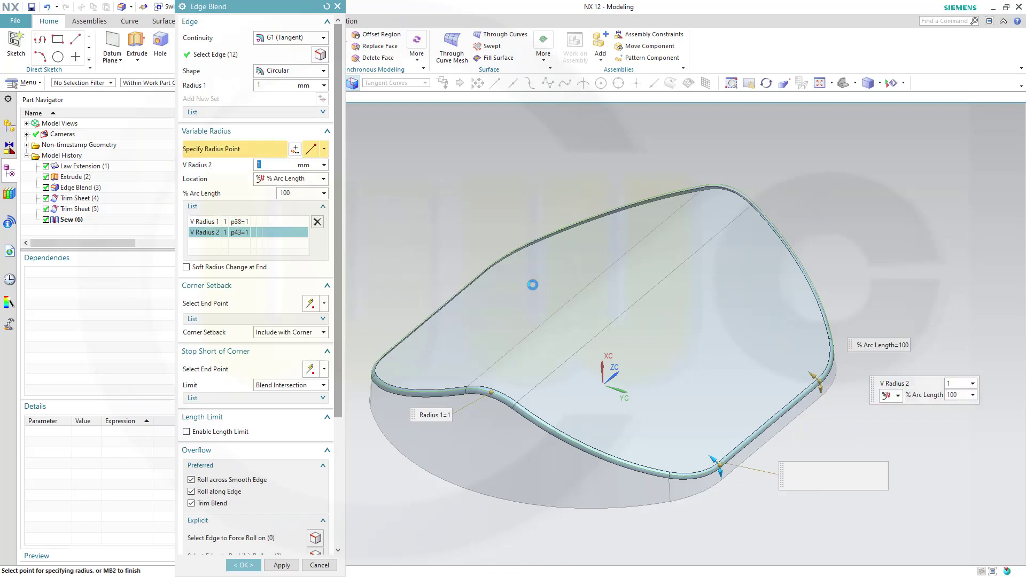
- Place variable-radius points three through eight around the rim edges
middle_drag(533, 284, 717, 290)
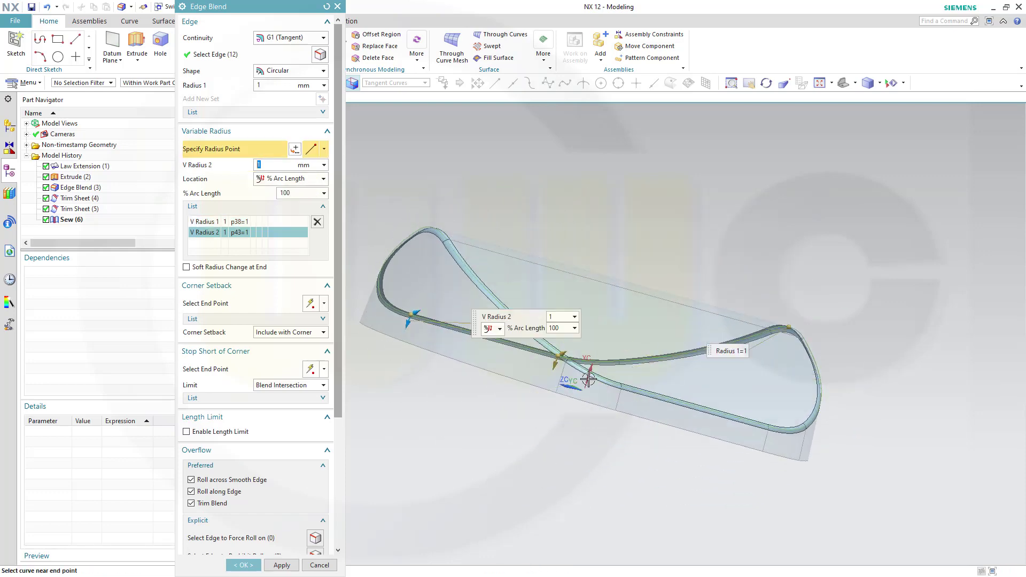
middle_drag(568, 454, 555, 463)
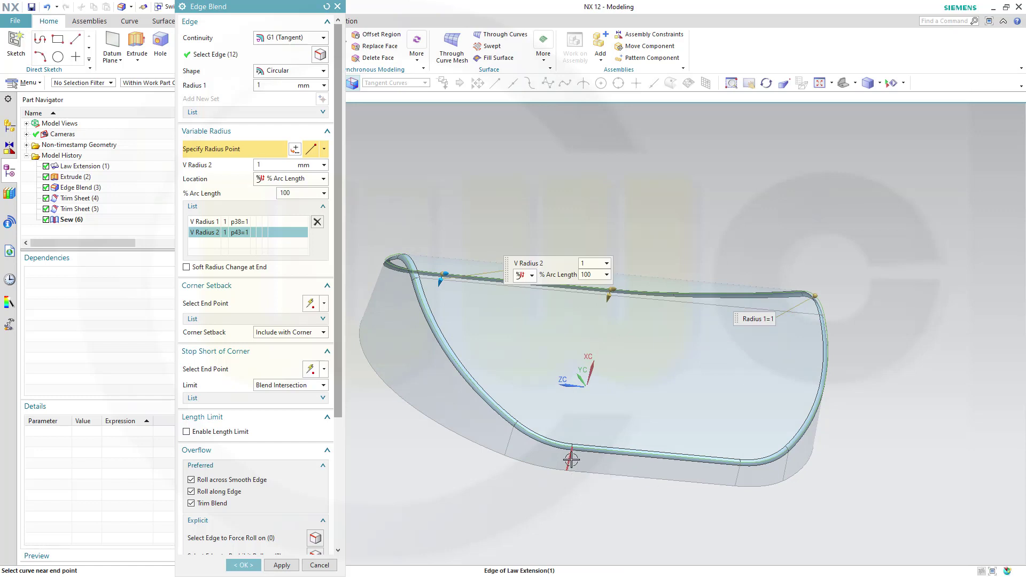
click(570, 459)
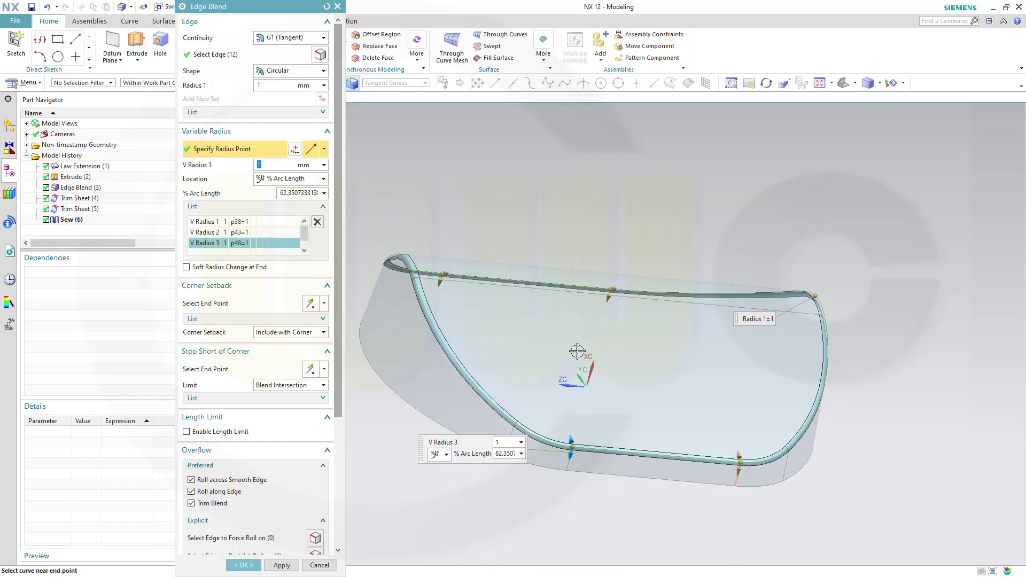
click(504, 280)
middle_drag(504, 280, 591, 484)
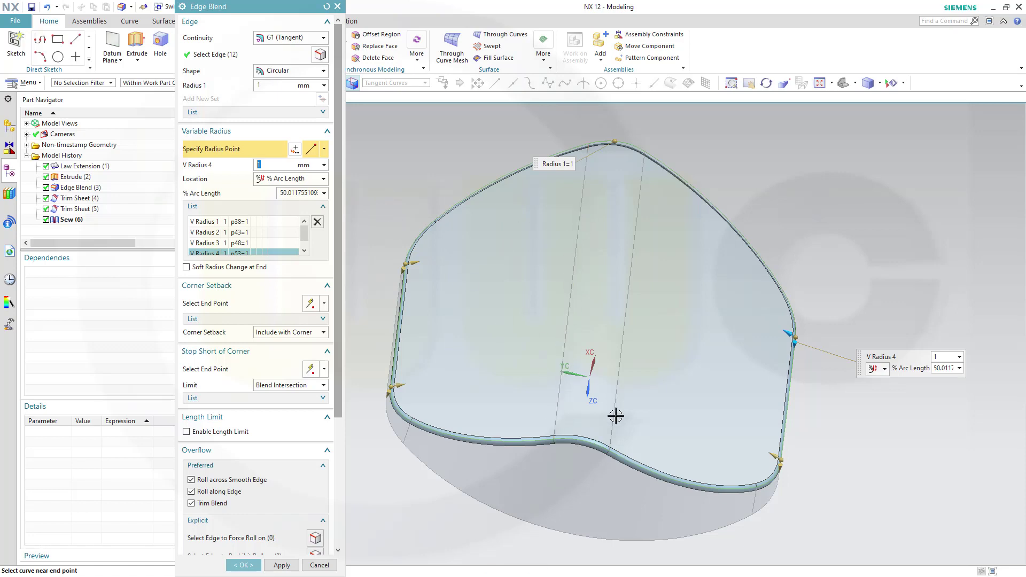
click(557, 424)
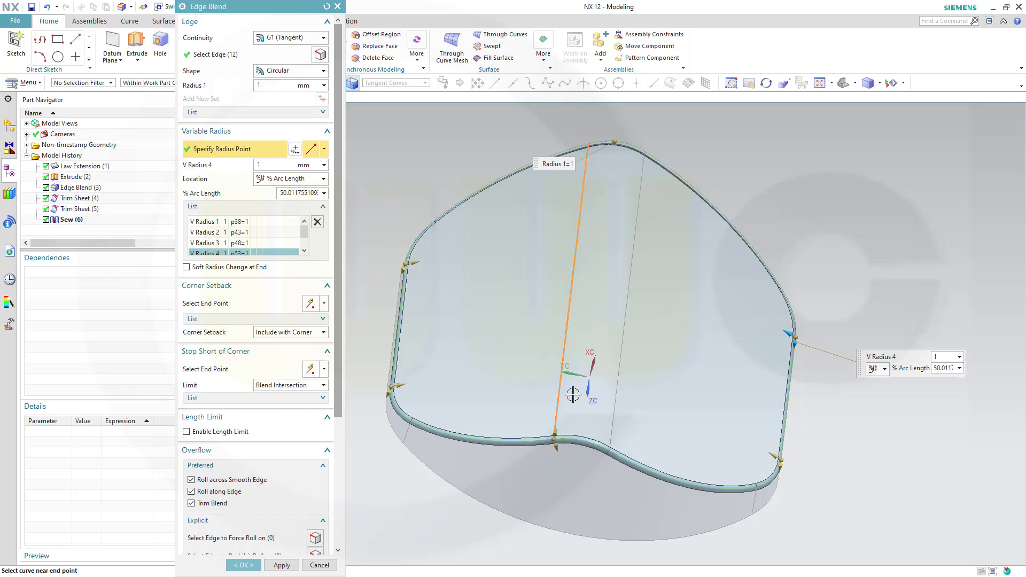
click(612, 436)
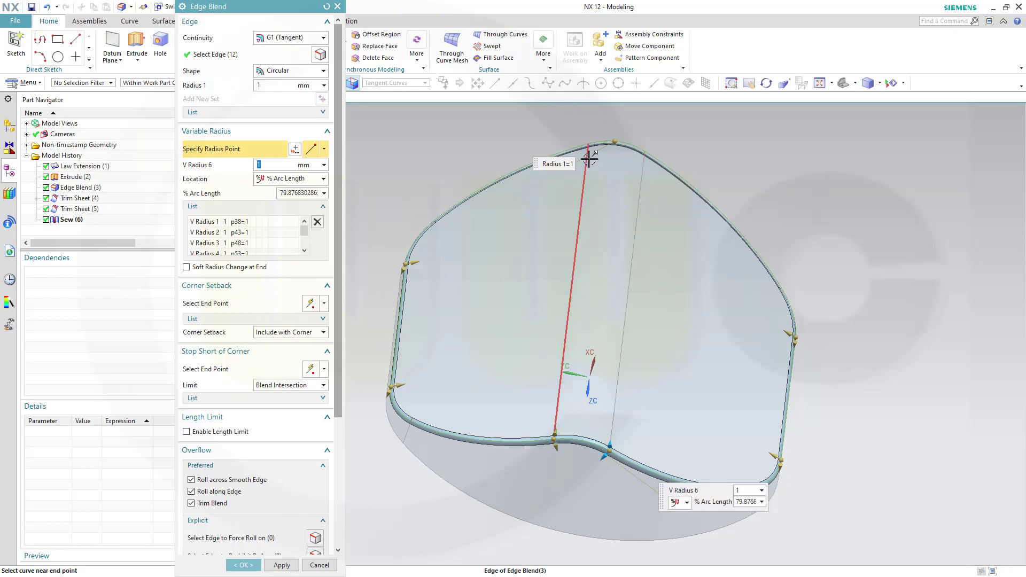
click(644, 157)
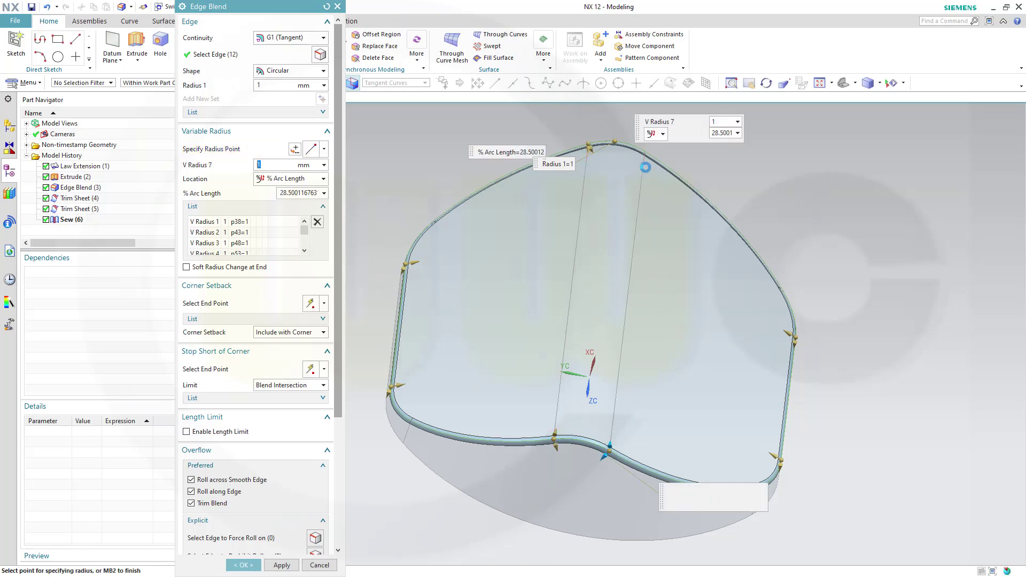
middle_click(781, 192)
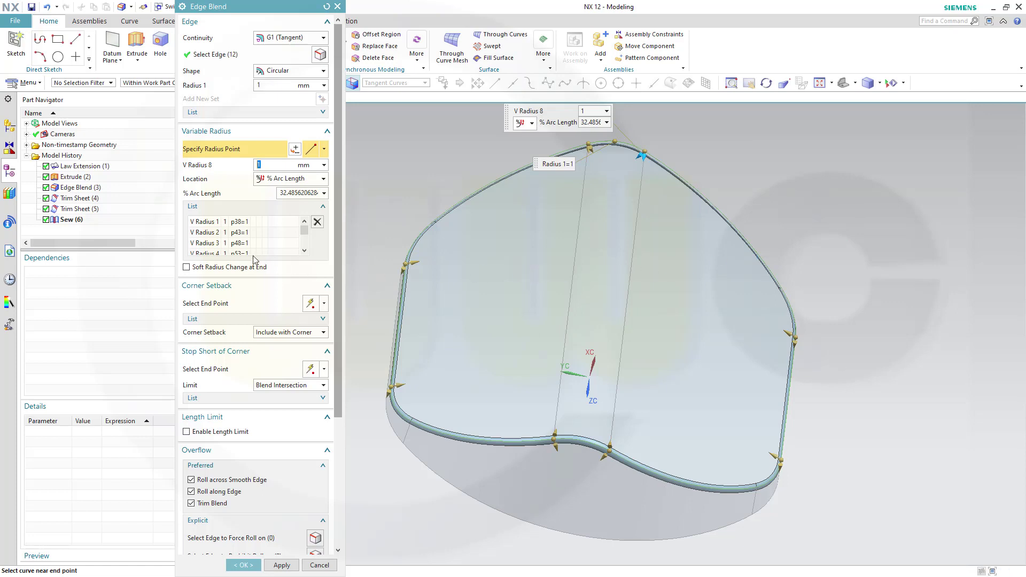
scroll(249, 252, down, 2)
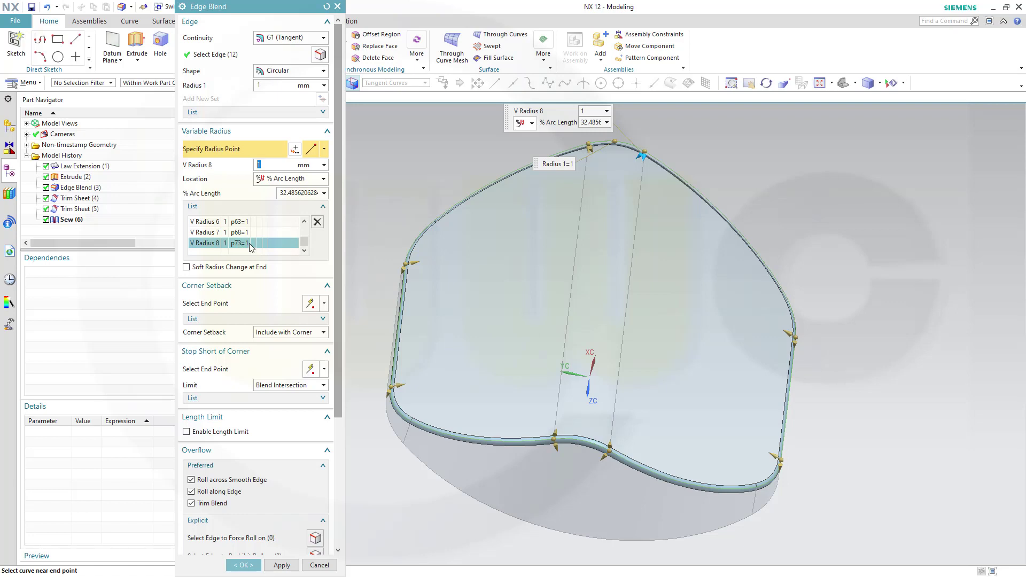
- Raise the variable-radius point values to 10 mm and create Edge Blend (7)
click(280, 165)
text(10)
click(247, 233)
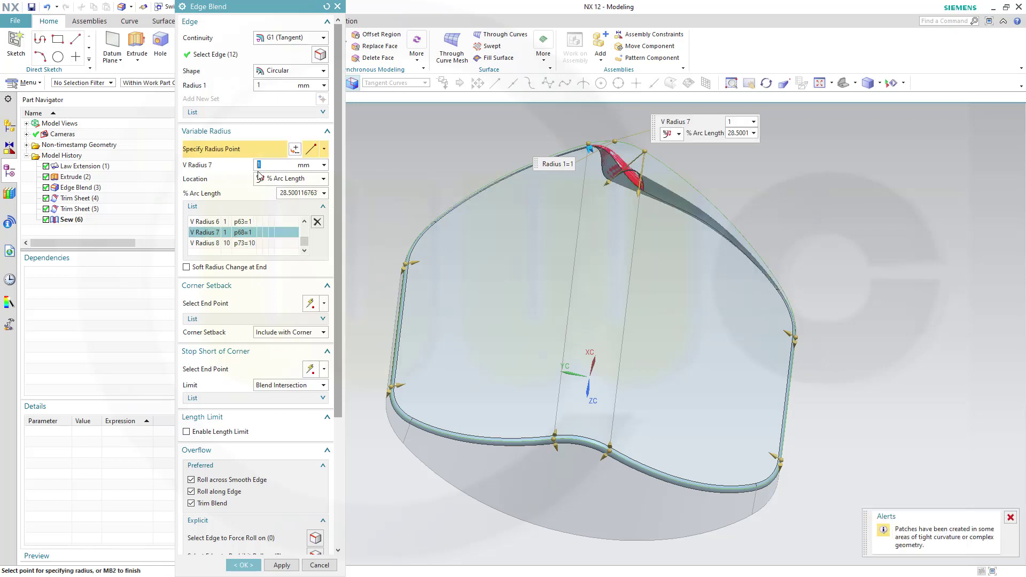
click(245, 223)
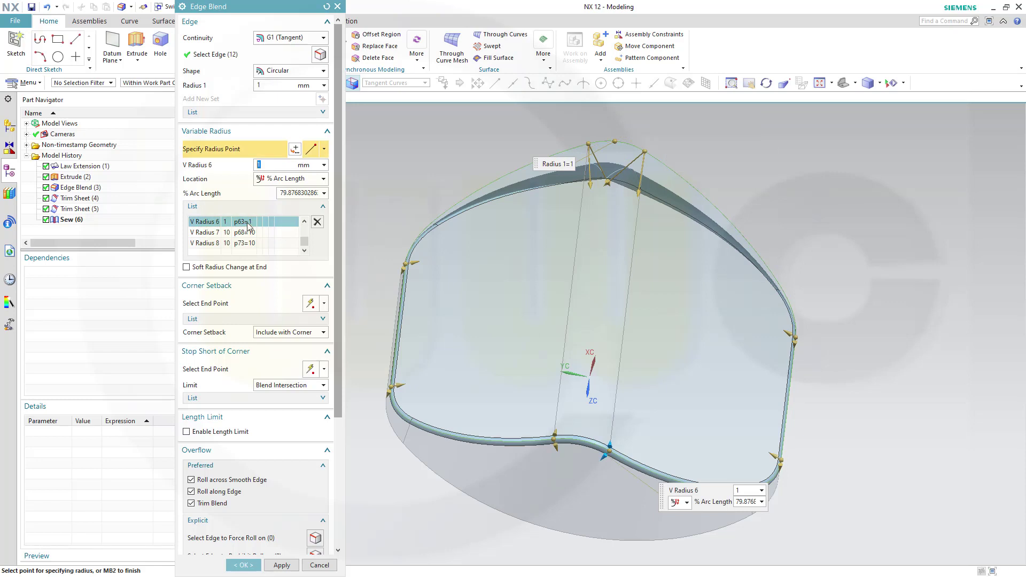
scroll(251, 232, up, 3)
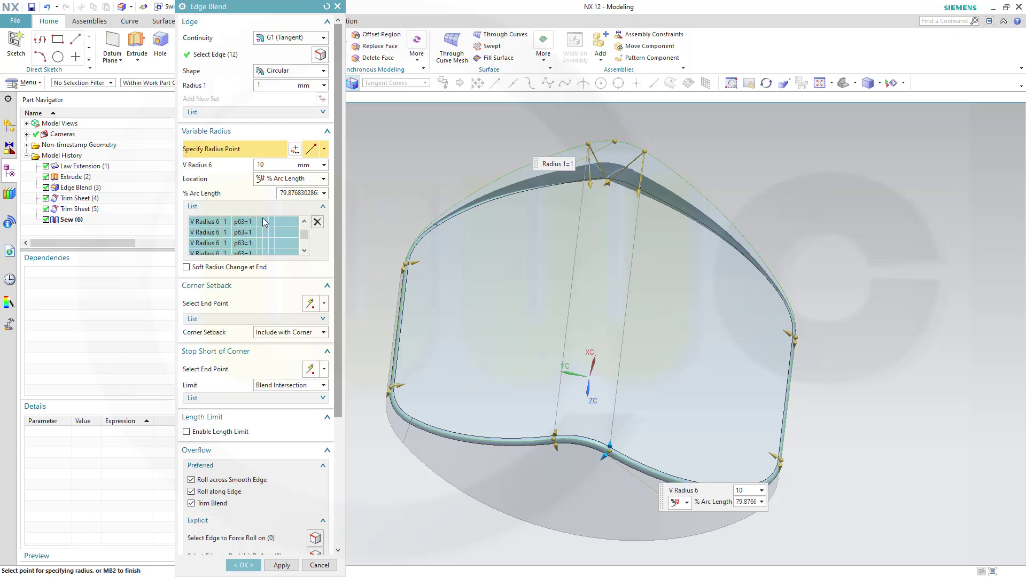
click(245, 243)
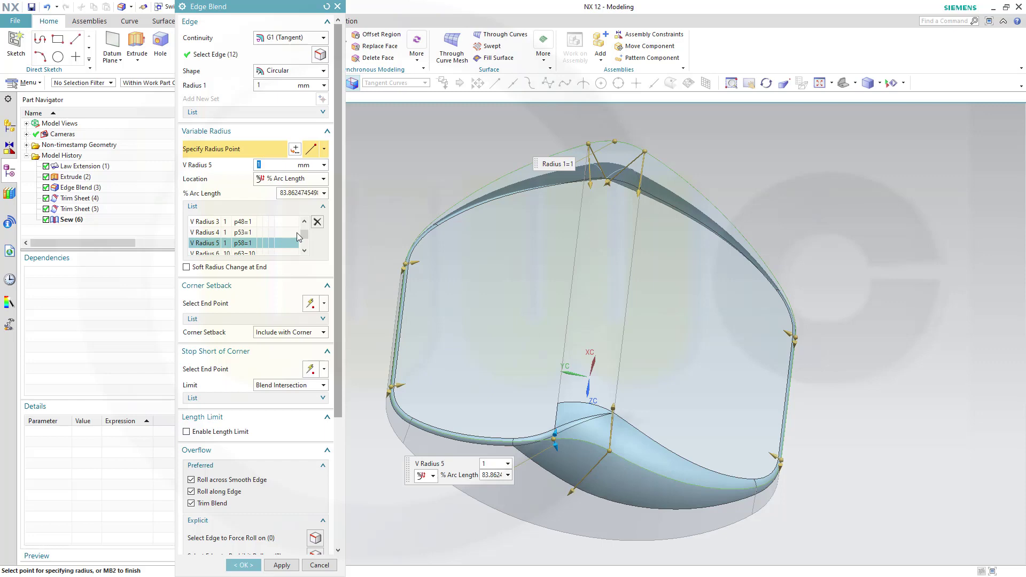
text(10)
key(Tab)
middle_drag(823, 426, 842, 399)
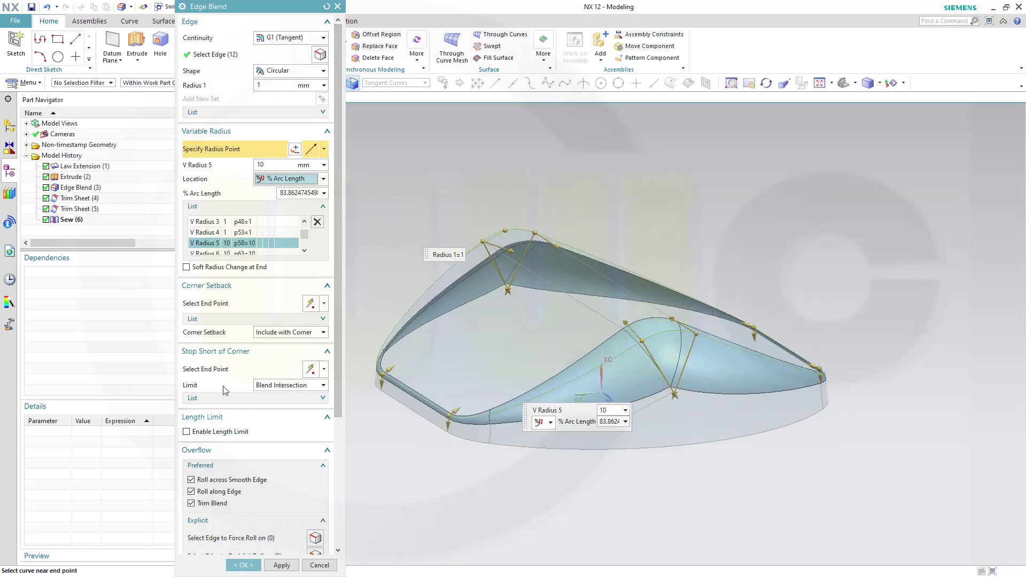
click(243, 566)
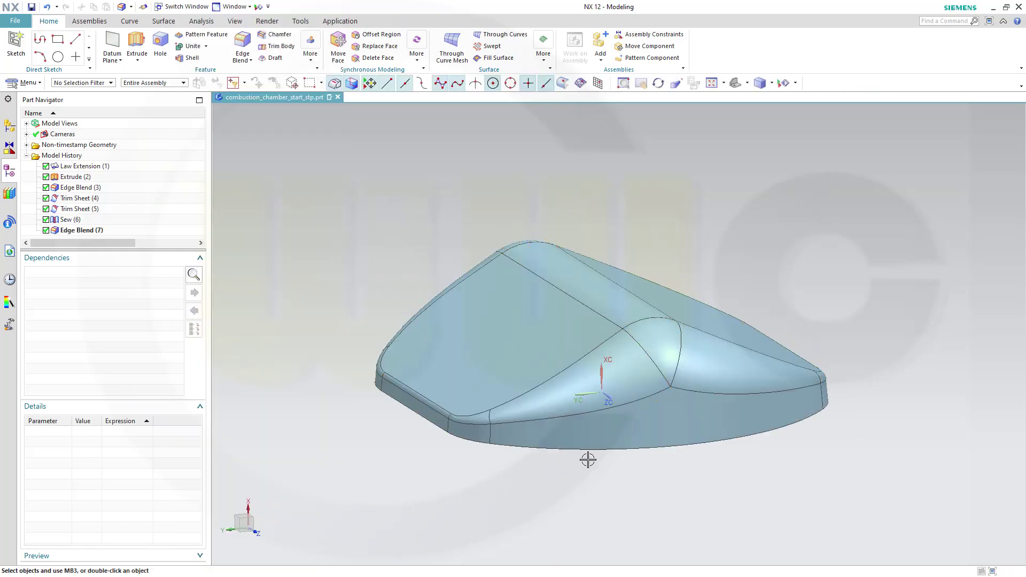
- Edit Edge Blend (3), changing the ridge blend radius from 10 mm to 5 mm
middle_drag(587, 460, 696, 482)
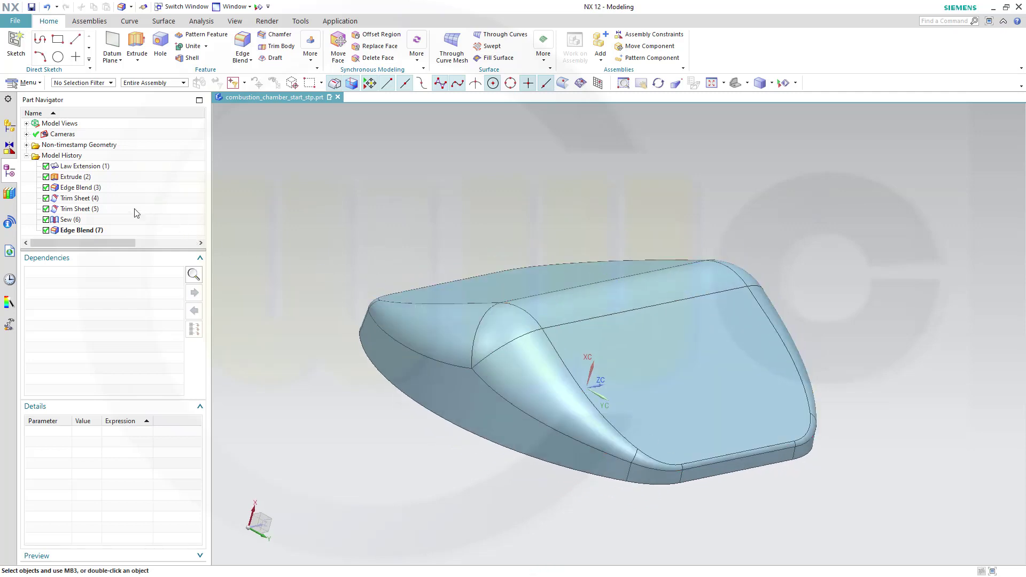
click(80, 188)
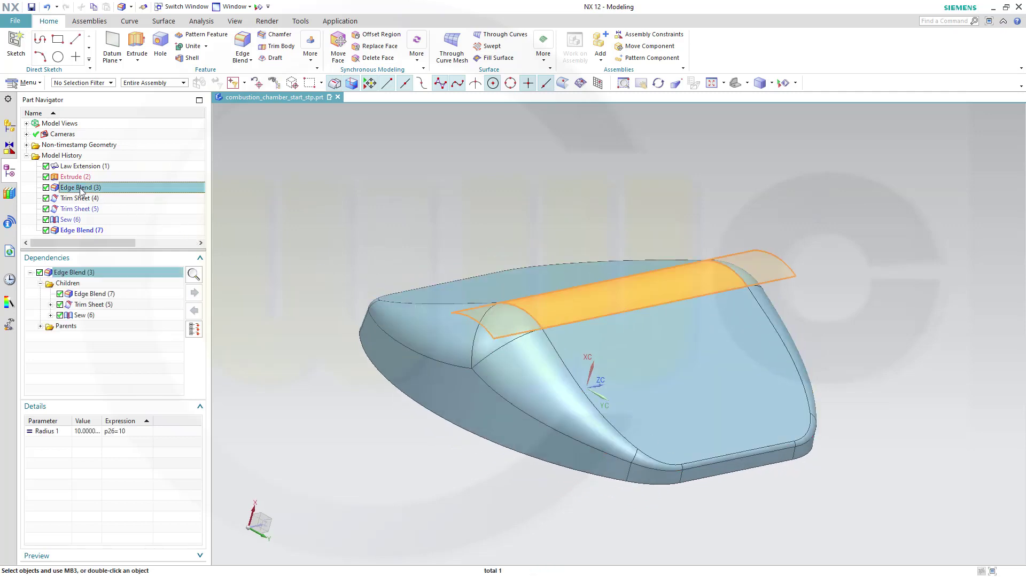
double_click(80, 188)
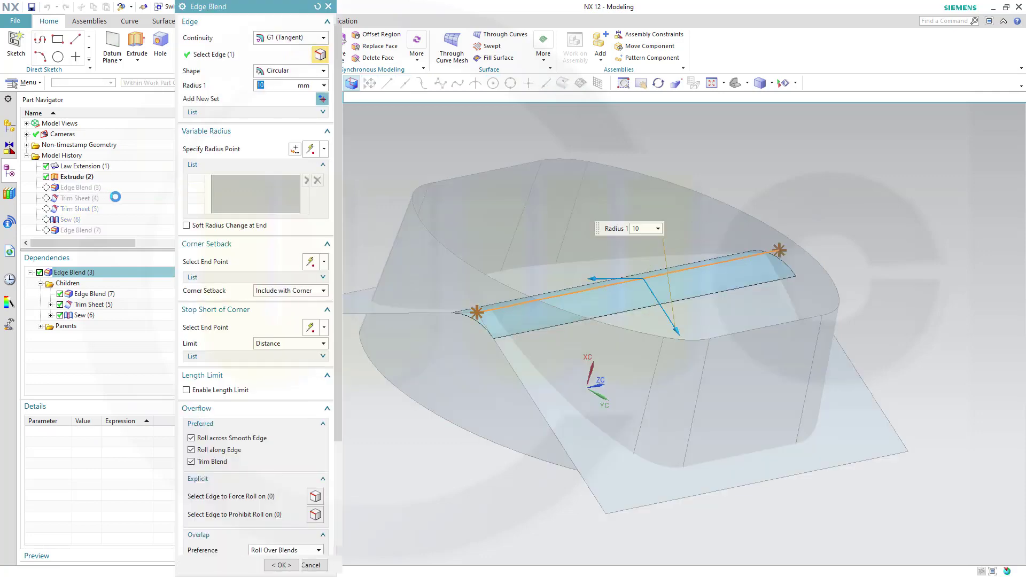
text(5)
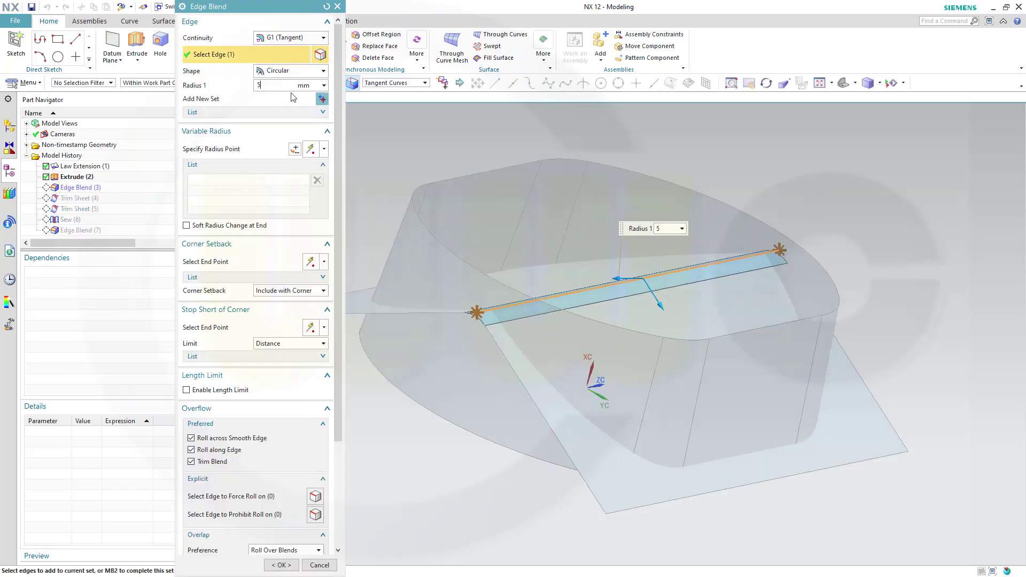
click(283, 565)
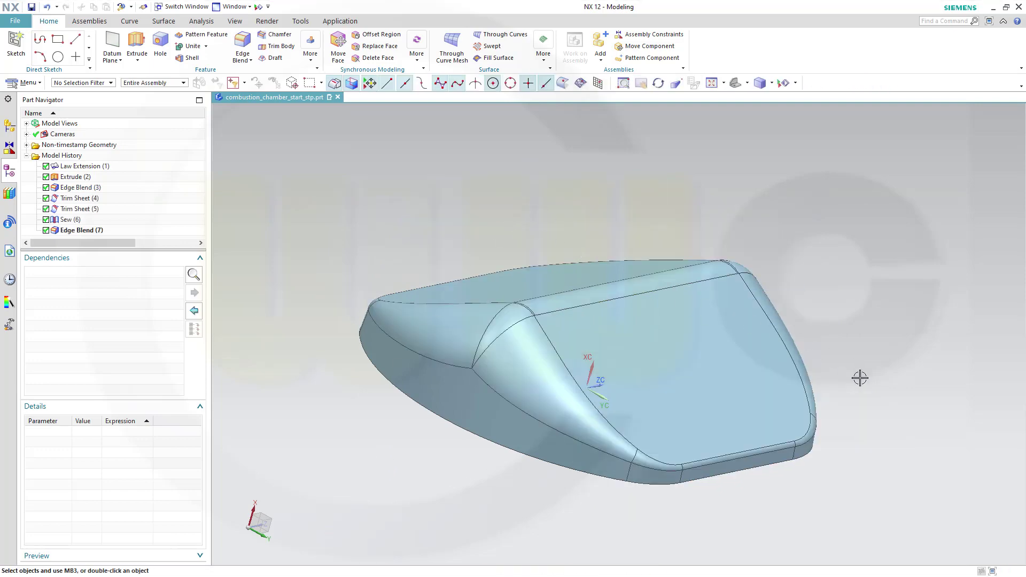
- Hide the finished chamber body from Edge Blend (7)'s right-click menu
middle_drag(860, 378, 724, 378)
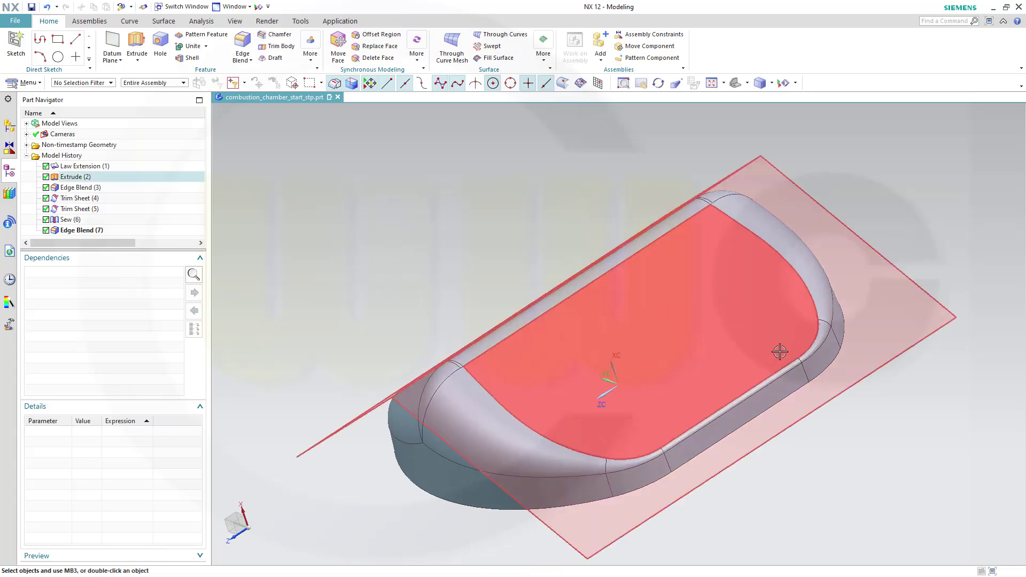
middle_drag(1007, 307, 210, 285)
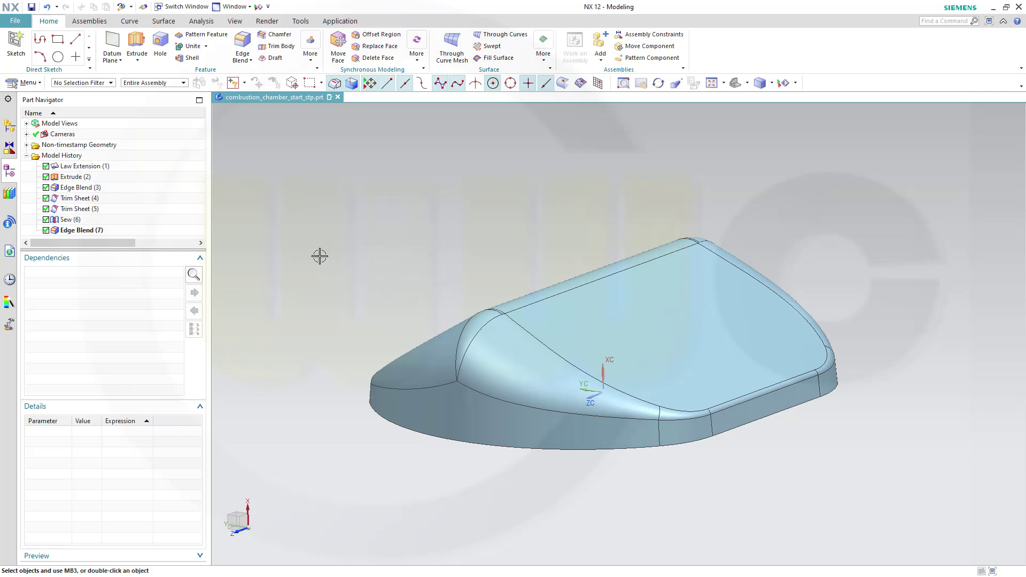
right_click(77, 232)
click(99, 238)
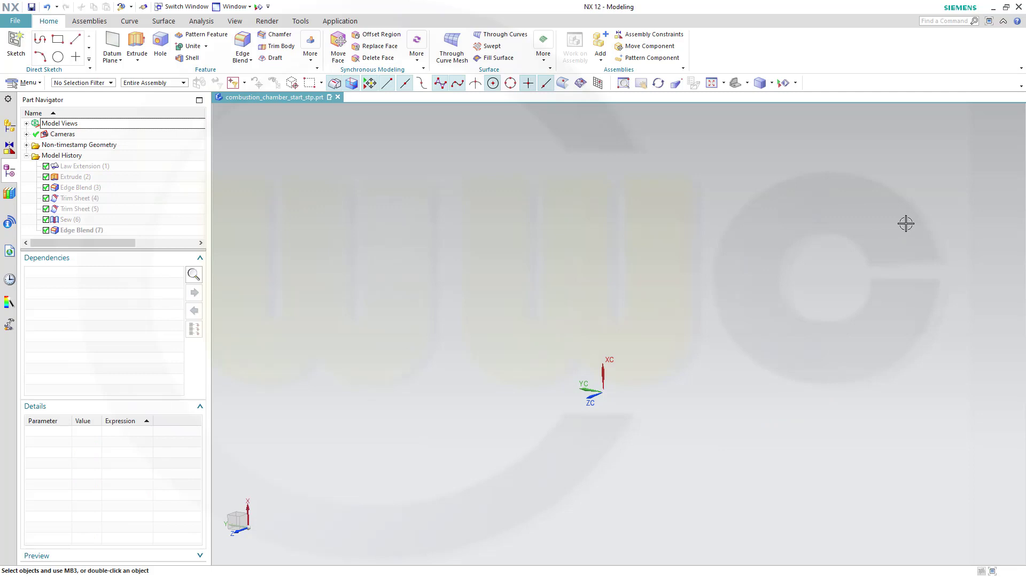
- Show the Arc and Line construction curves under Non-timestamp Geometry again
click(27, 146)
click(46, 156)
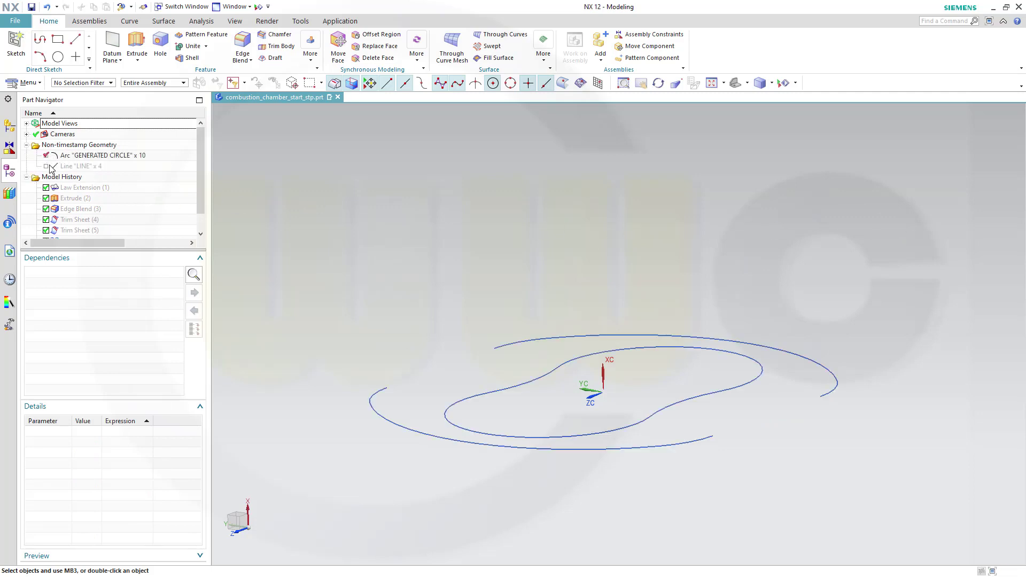
click(46, 166)
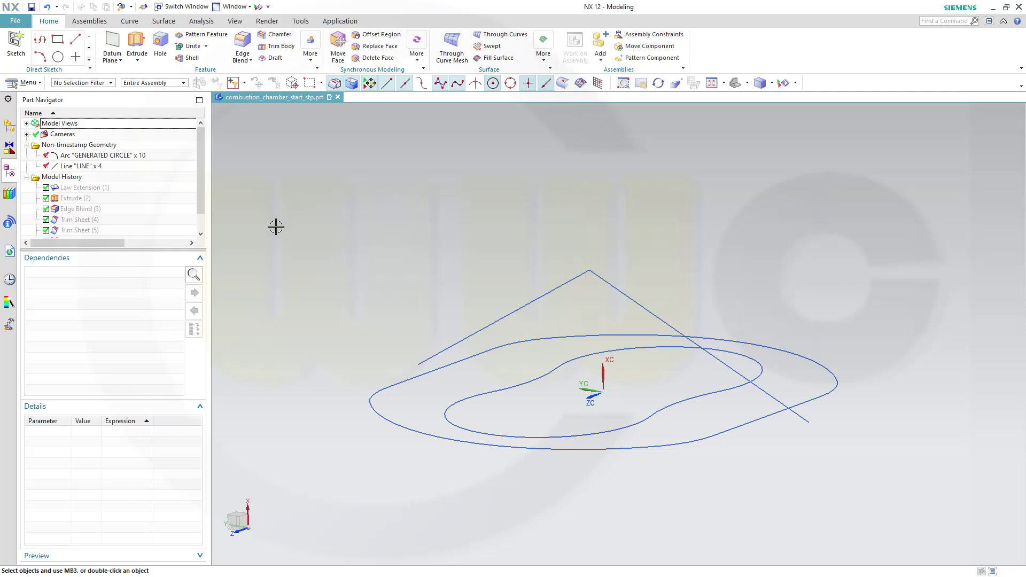
mouse_move(430, 197)
middle_down()
mouse_move(449, 215)
mouse_move(437, 213)
middle_up()
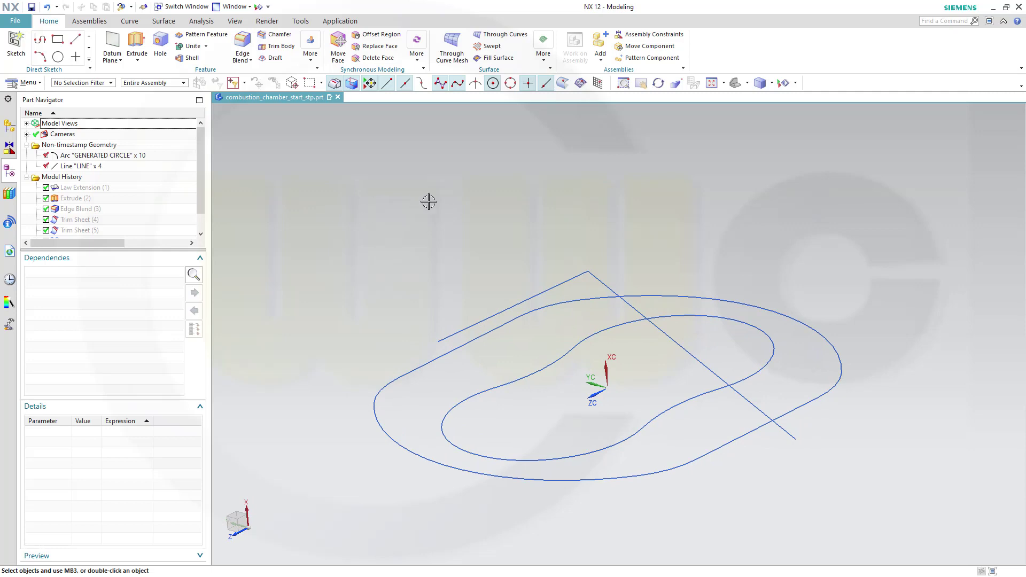
middle_drag(455, 219, 463, 216)
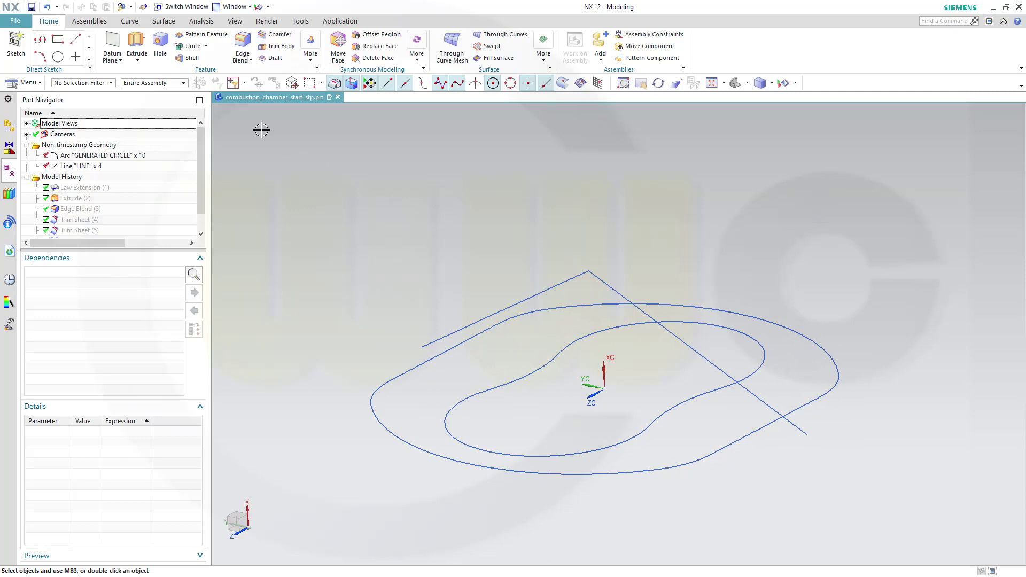
- Extrude the two angled lines symmetrically 40 mm into a ridged roof sheet
click(137, 48)
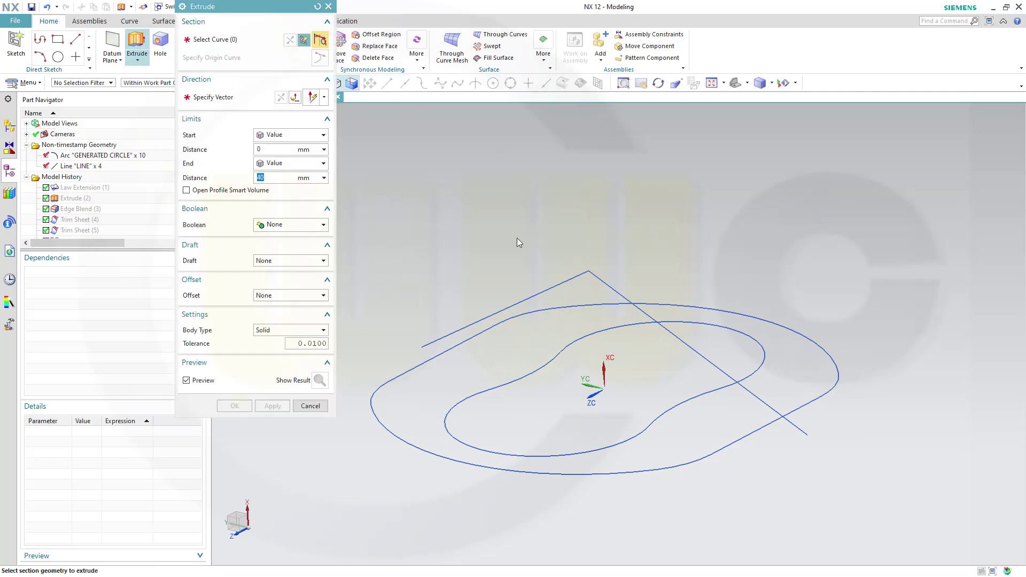
click(526, 294)
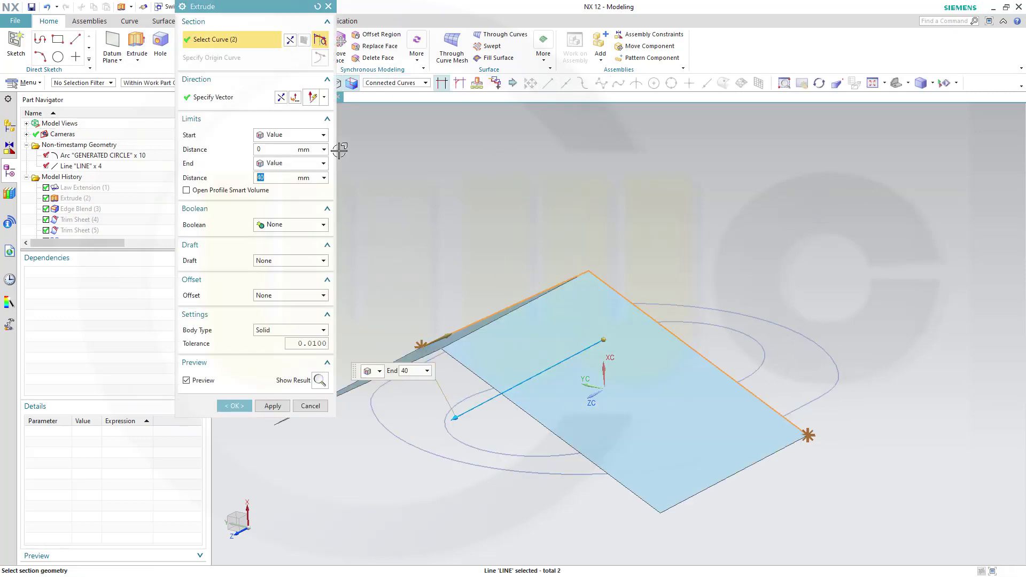
click(324, 138)
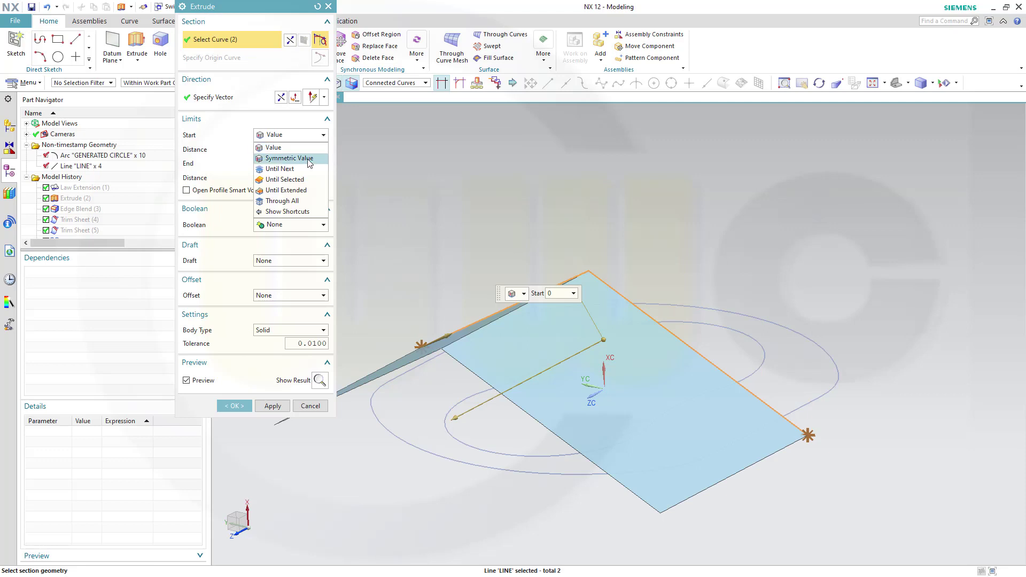
click(294, 153)
click(235, 378)
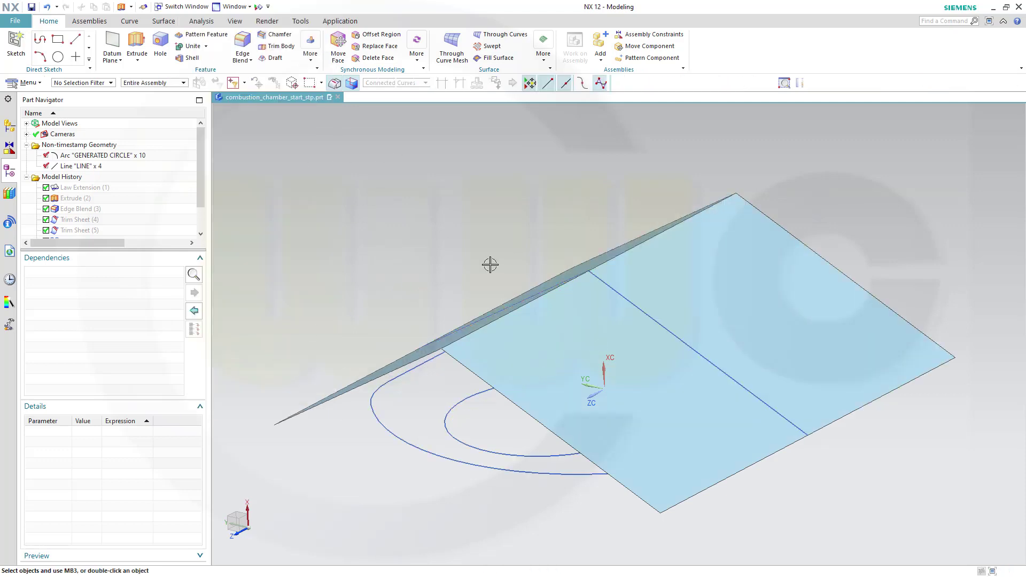
middle_drag(538, 242, 550, 224)
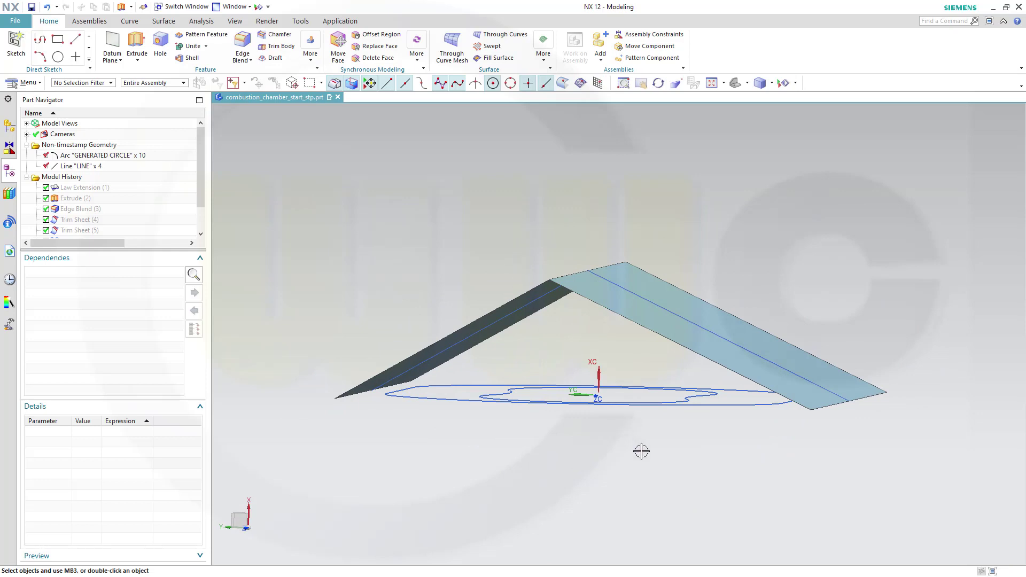
middle_drag(641, 452, 642, 432)
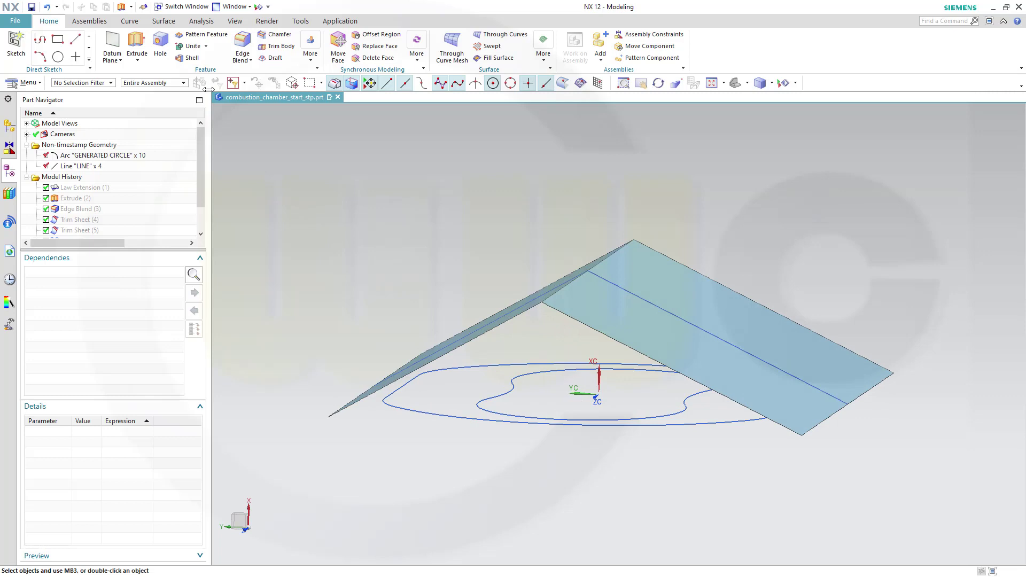
- Law-extend the outer curve loop 10 mm at -5° along reversed XC to form the wall
click(163, 21)
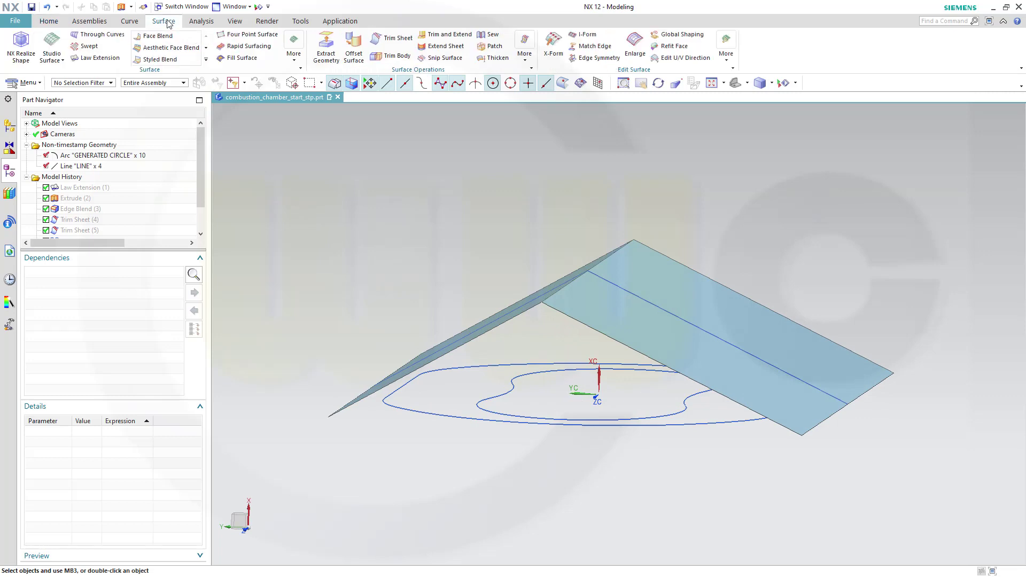
click(100, 58)
click(422, 413)
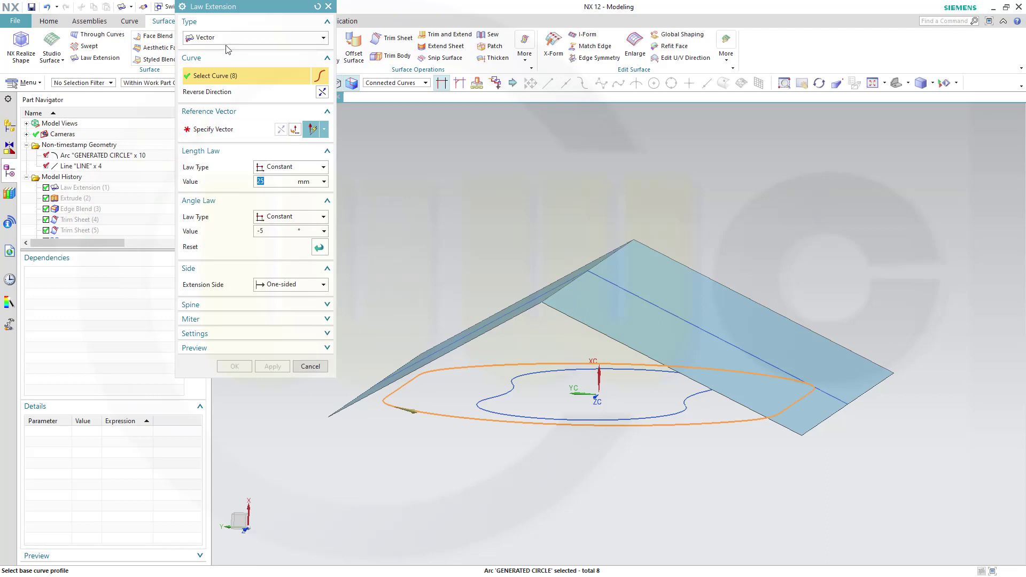
click(228, 135)
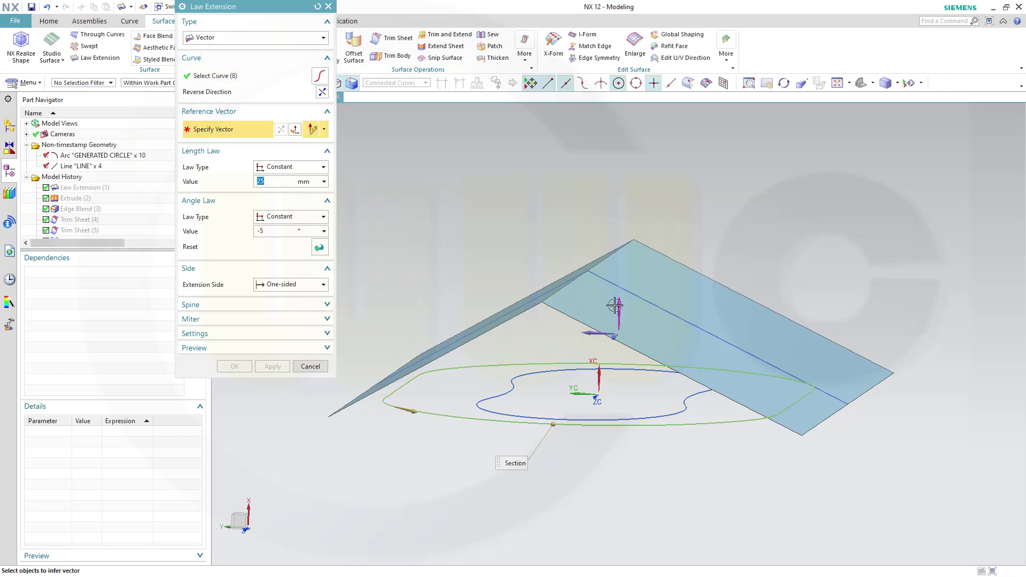
click(599, 377)
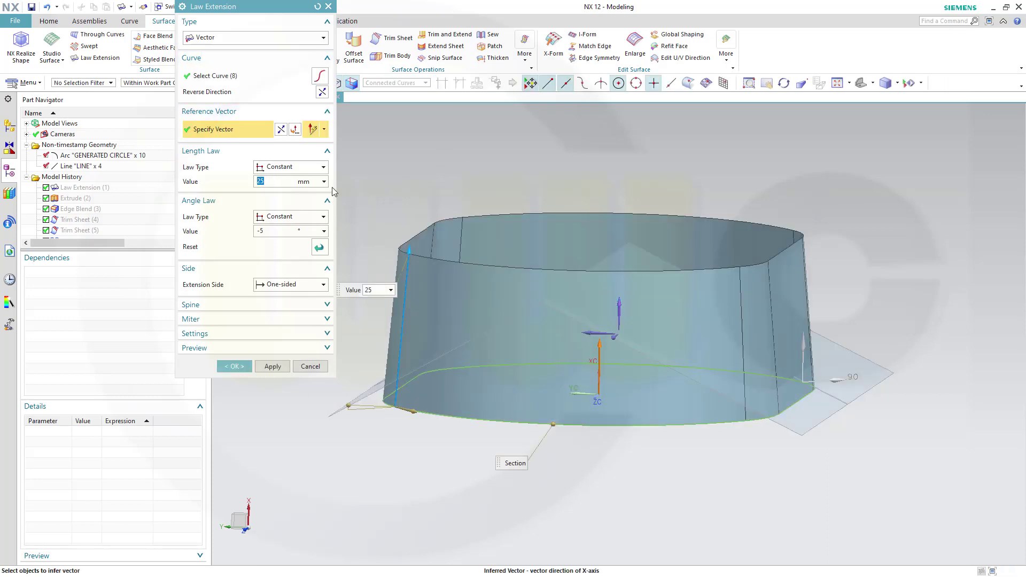
click(282, 132)
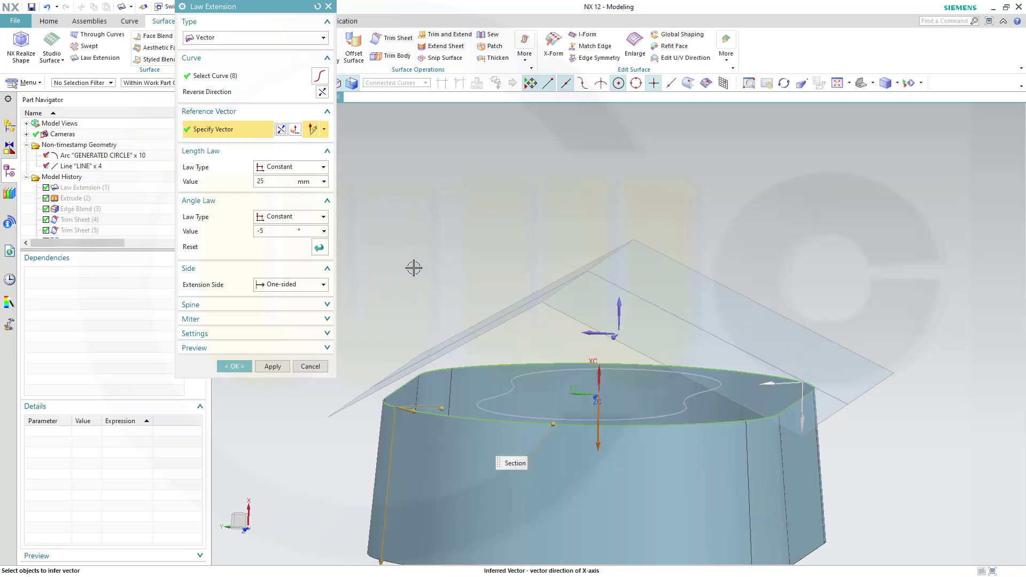
double_click(278, 182)
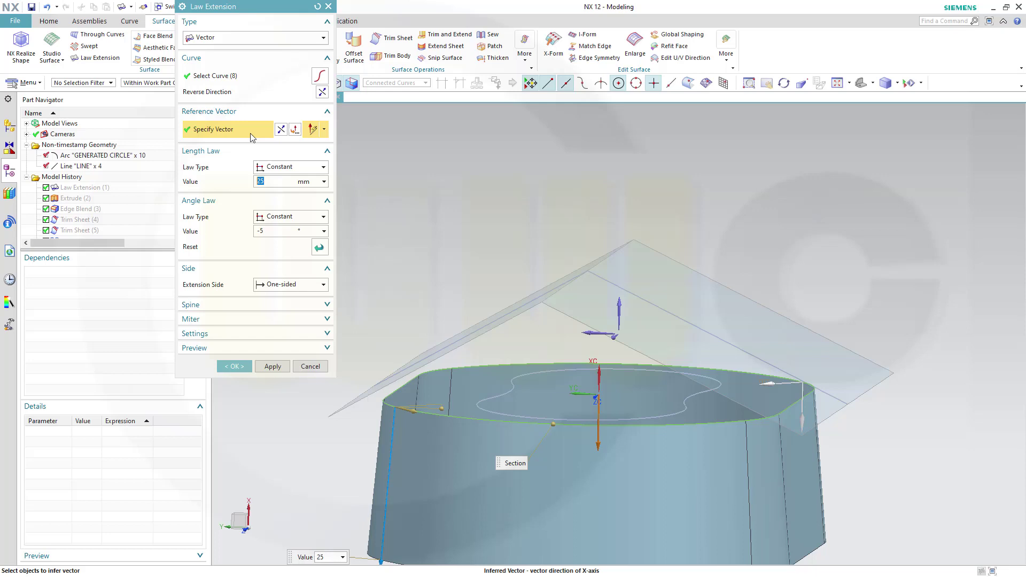
text(10)
key(Return)
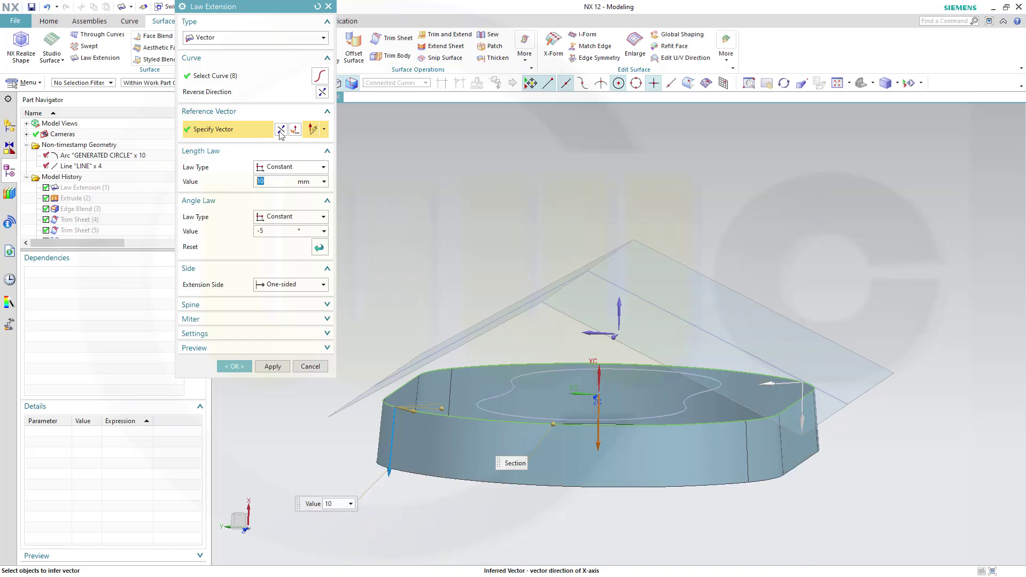
click(233, 366)
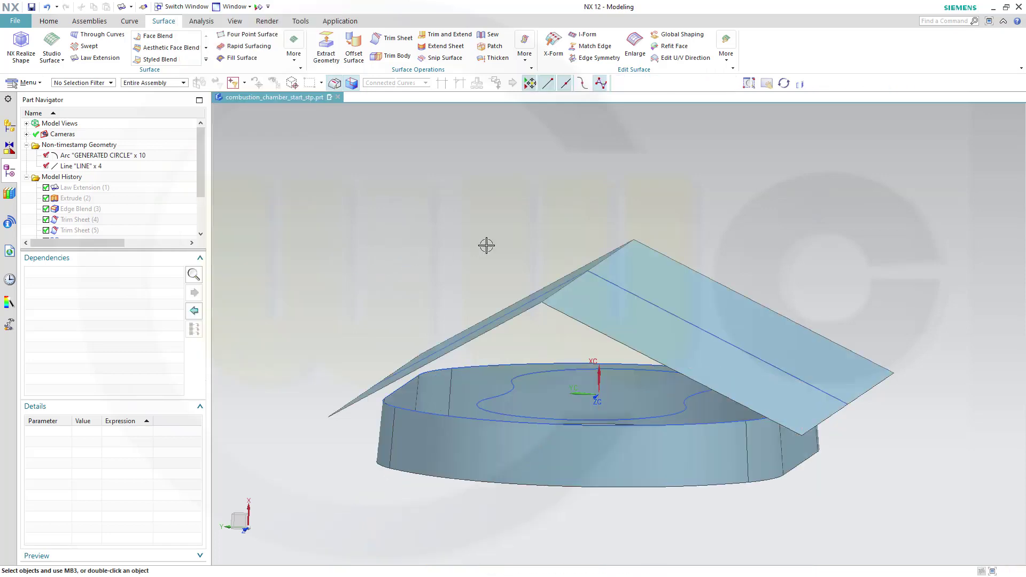
middle_drag(499, 271, 501, 278)
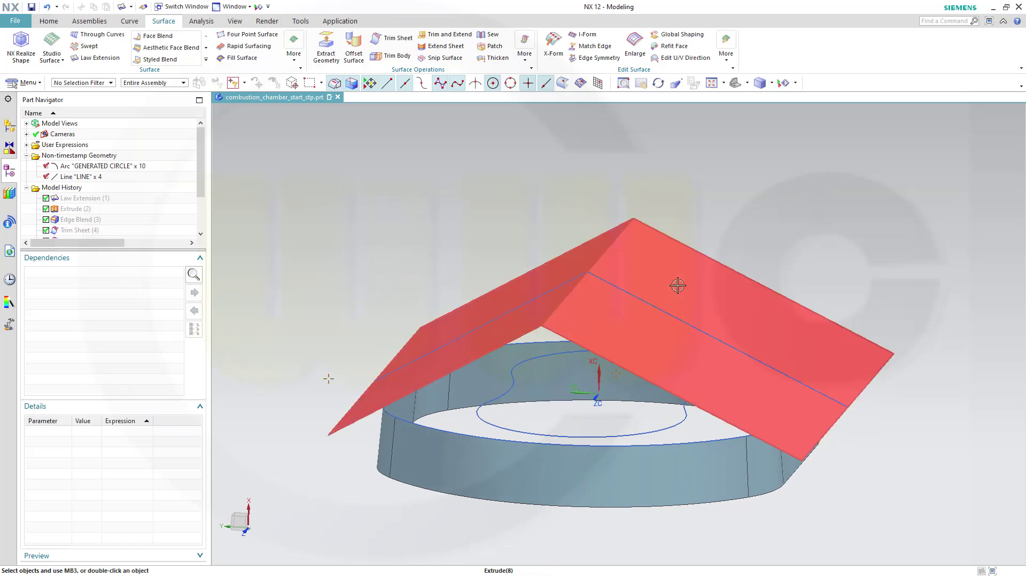
- Project the GENERATED CIRCLE base curve along the X-axis onto both roof faces
click(131, 23)
click(310, 47)
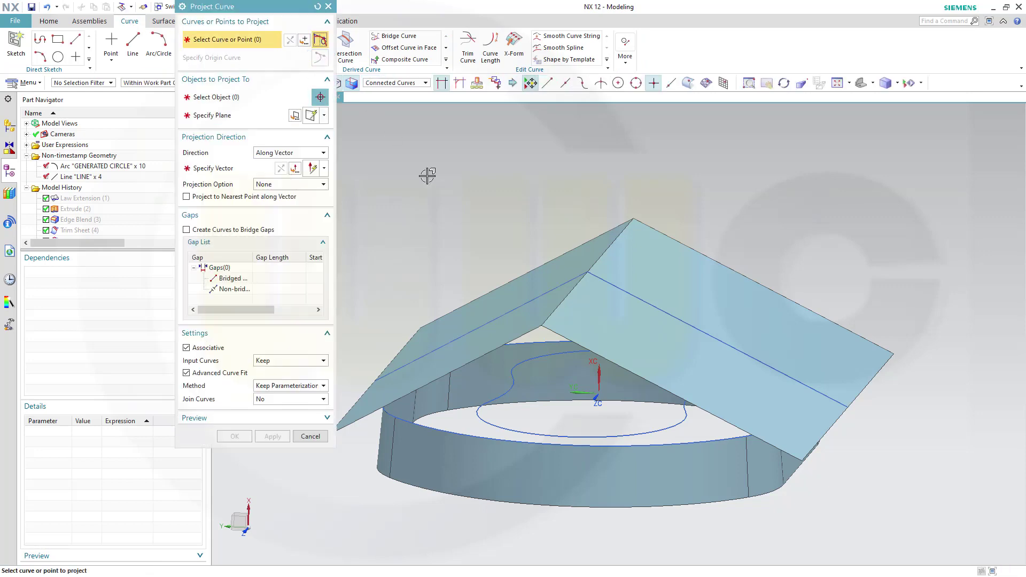
click(510, 399)
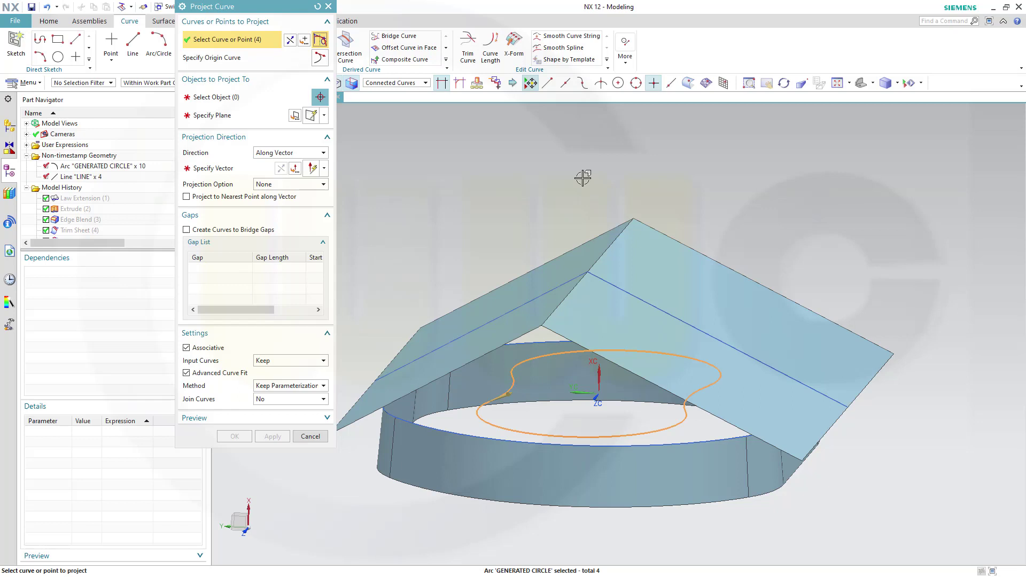
click(320, 102)
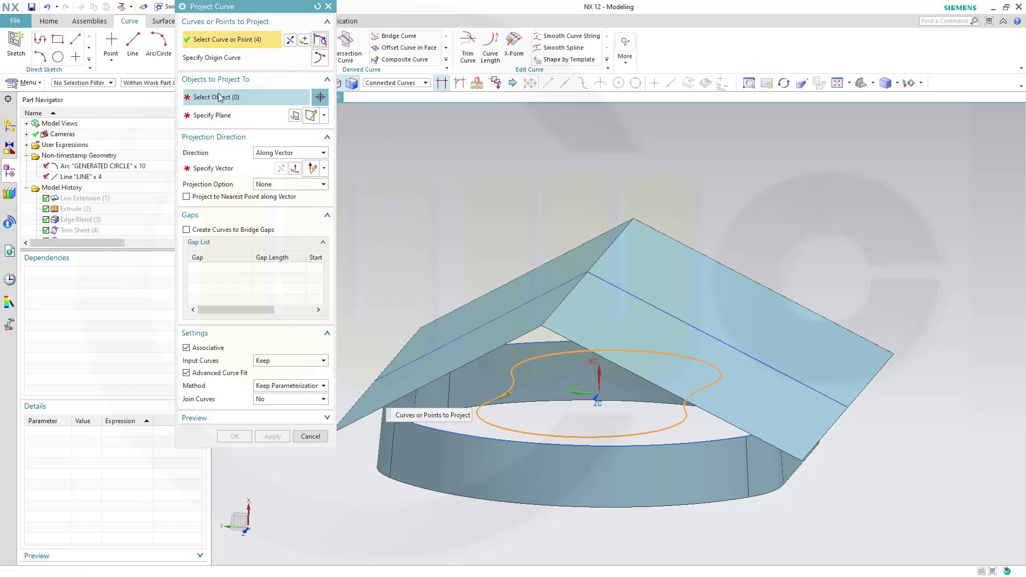
click(675, 284)
click(224, 171)
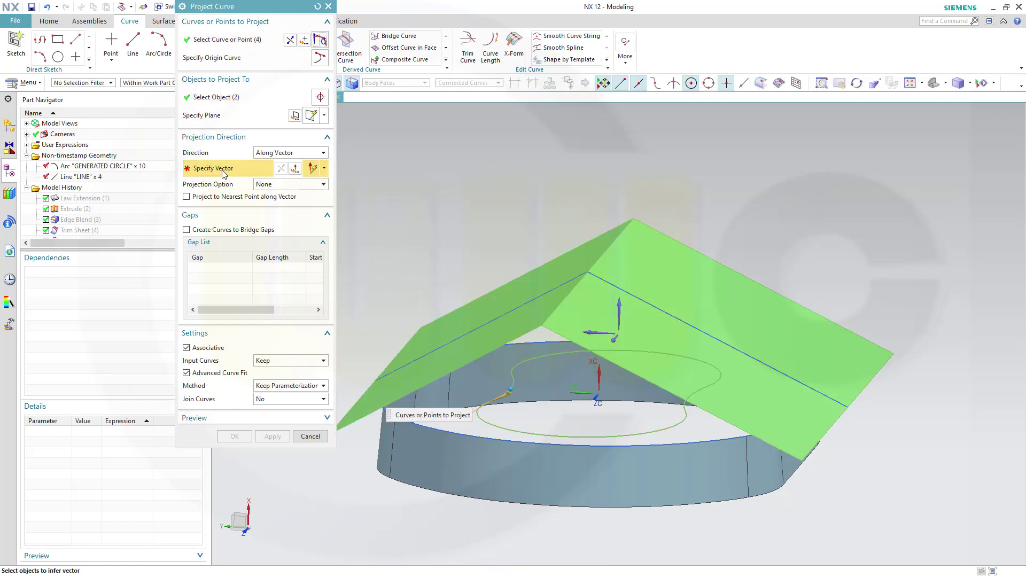
click(616, 303)
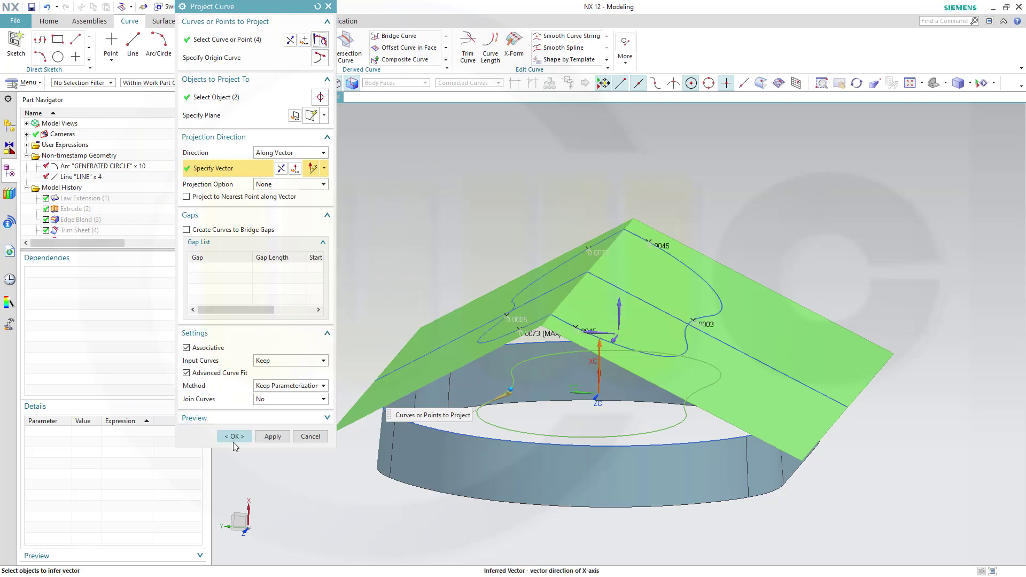
click(233, 437)
- In the Part Navigator, select Projected Curve (10), then Law Extension (9) and bring up its actions
middle_drag(355, 252, 378, 249)
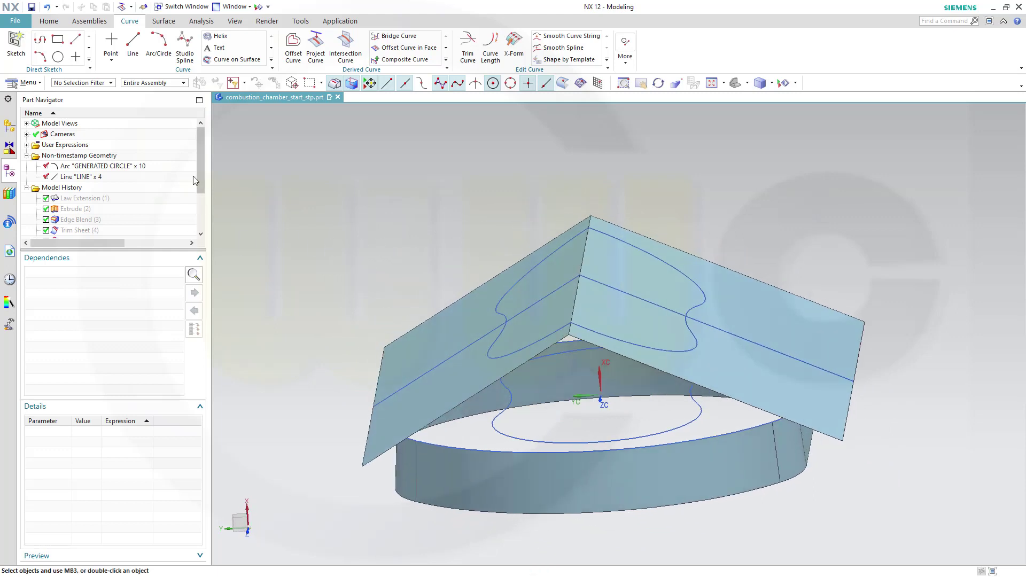
scroll(193, 179, down, 2)
click(106, 231)
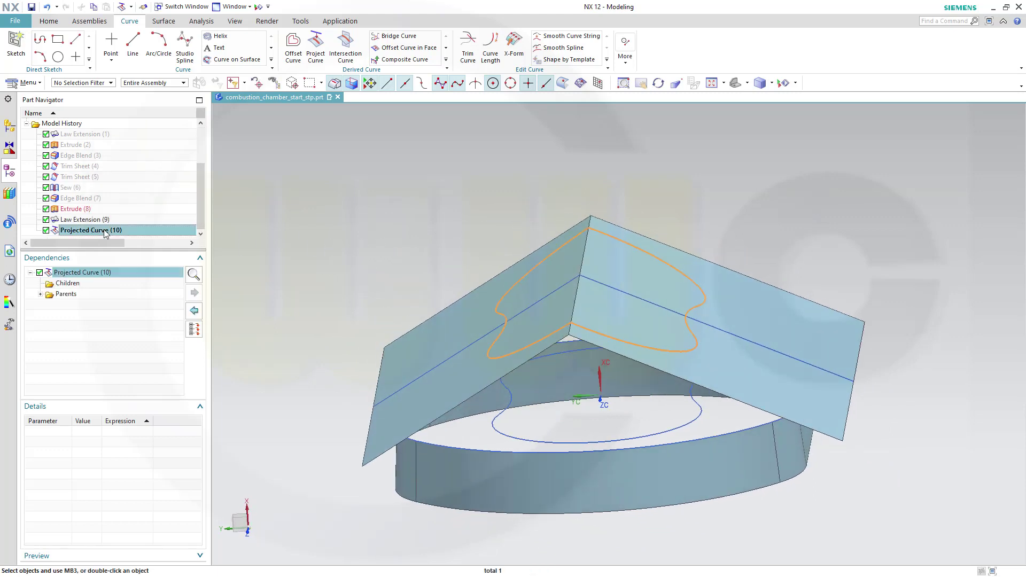
right_click(105, 232)
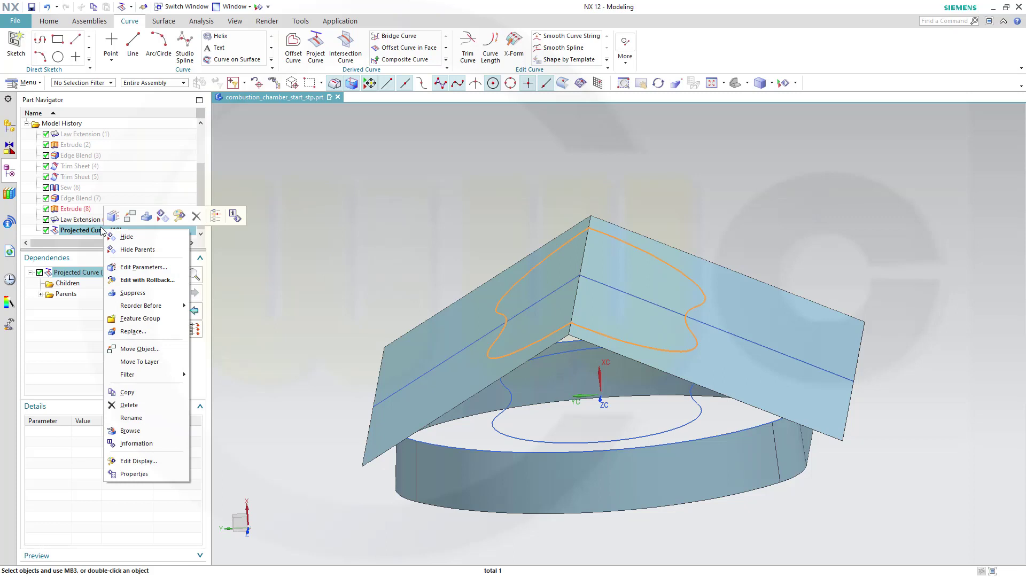
click(89, 222)
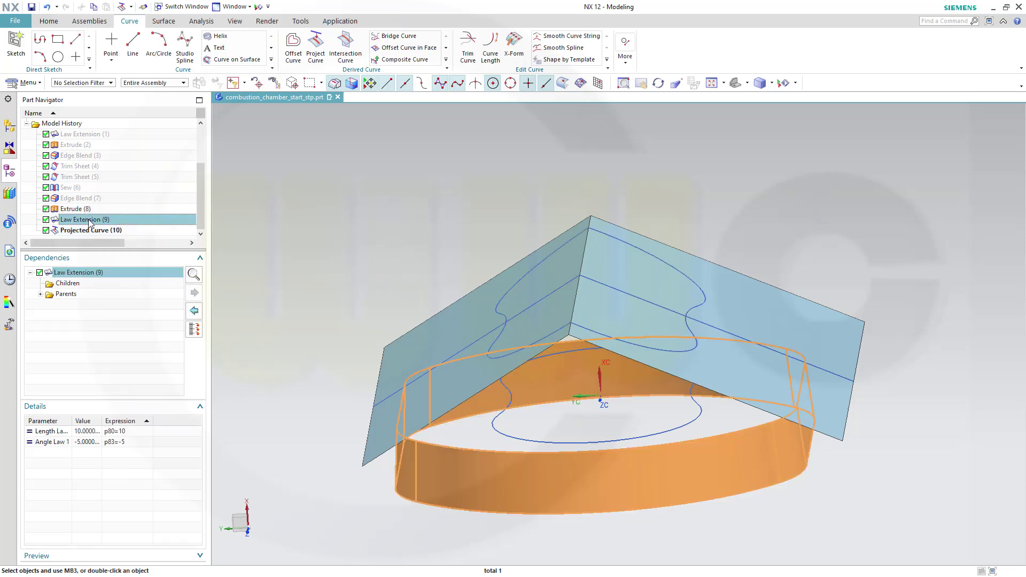
right_click(89, 221)
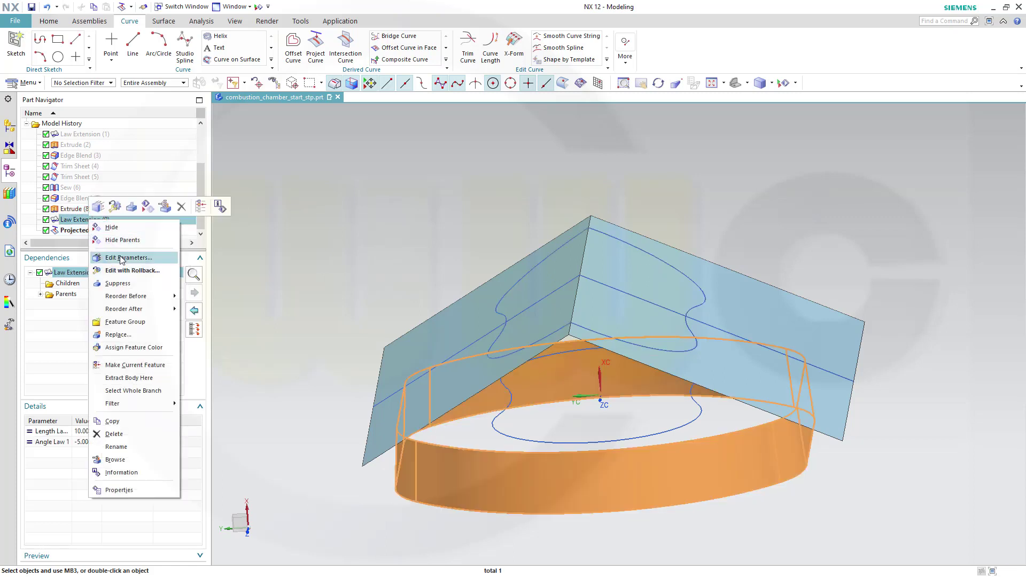
- Make Law Extension (9) current and round the roof ridge edge with a 5 mm Edge Blend
click(136, 365)
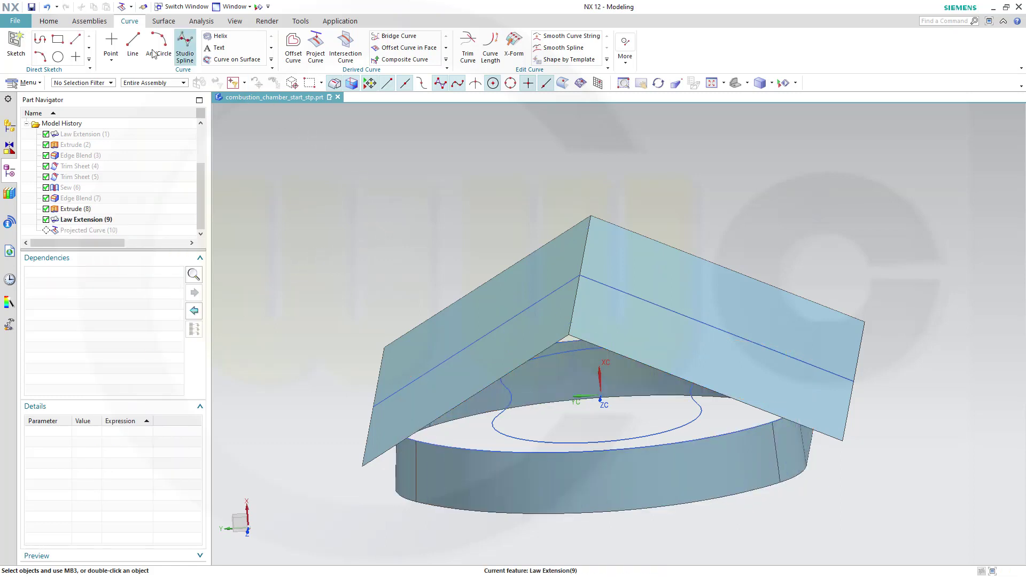
click(49, 22)
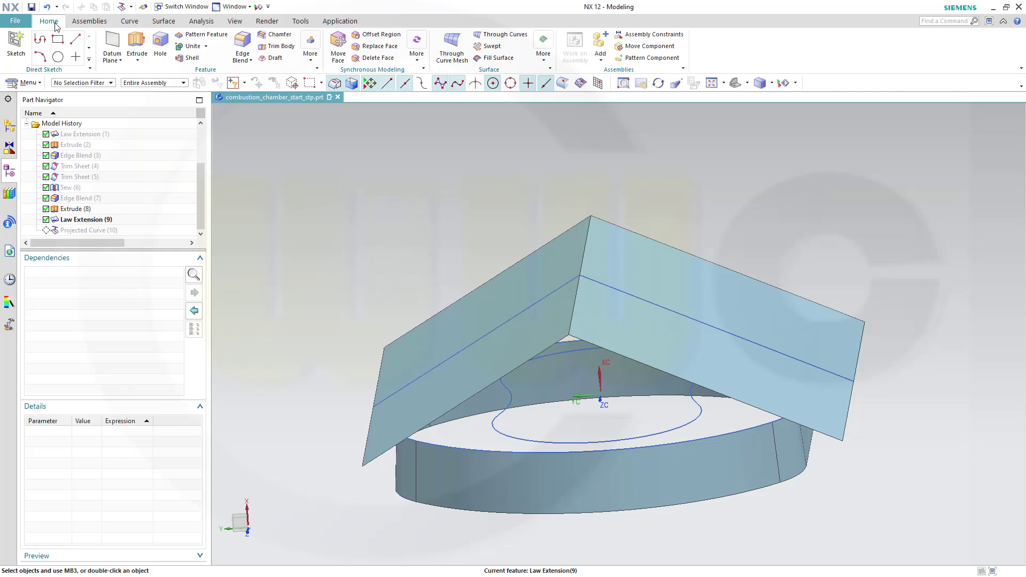
click(242, 41)
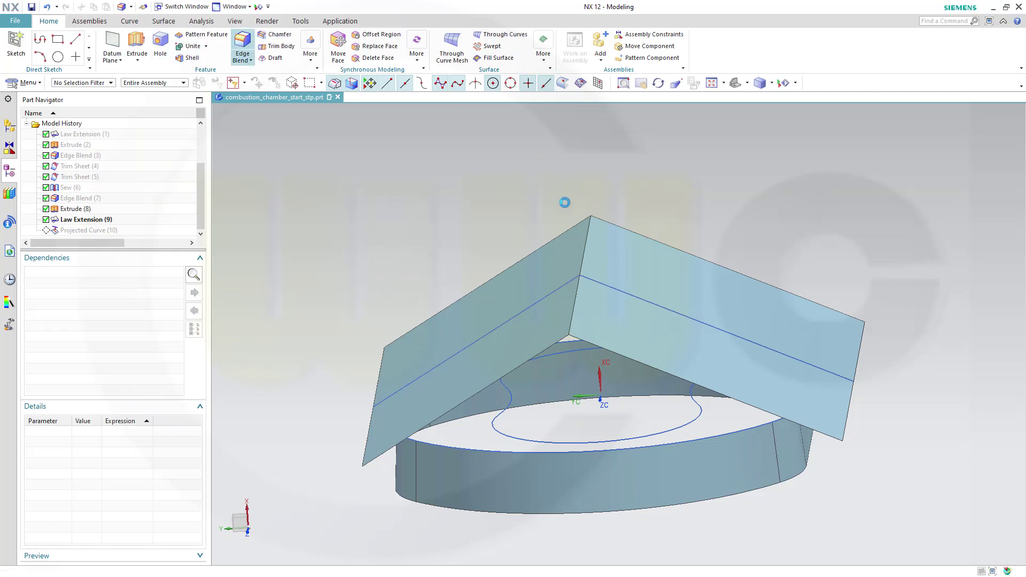
click(586, 236)
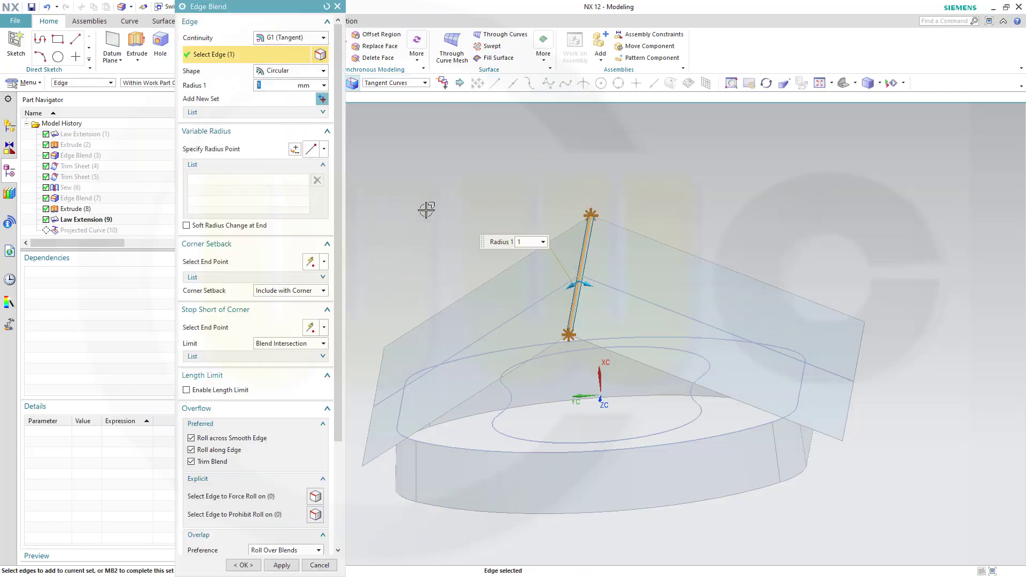
text(5)
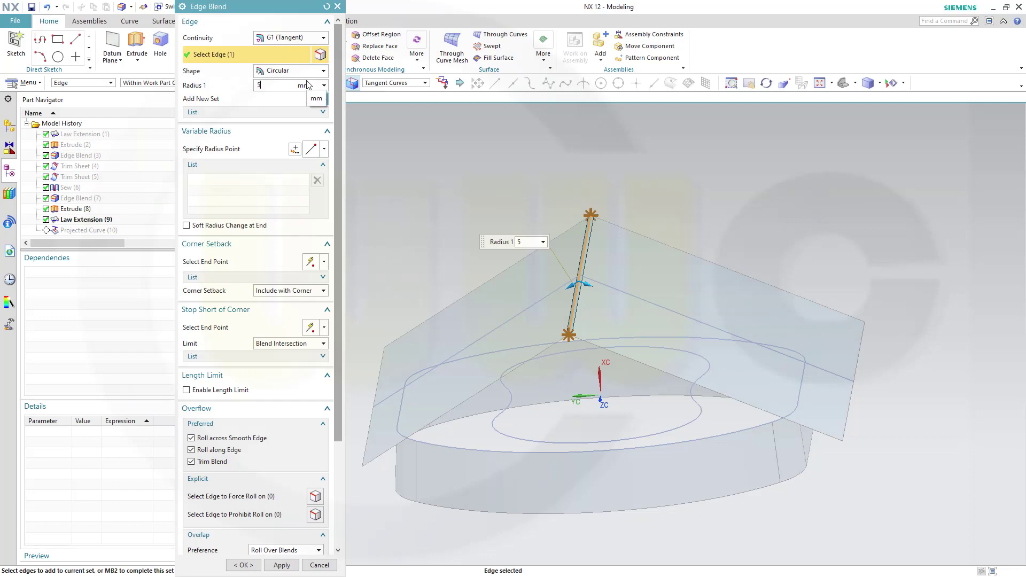
key(Return)
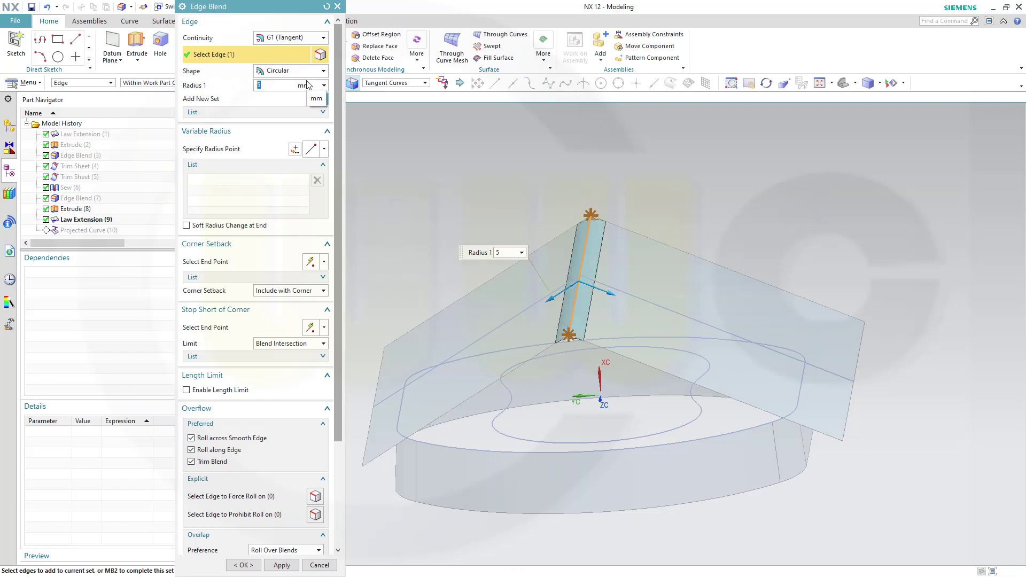
click(243, 565)
middle_drag(458, 241, 382, 220)
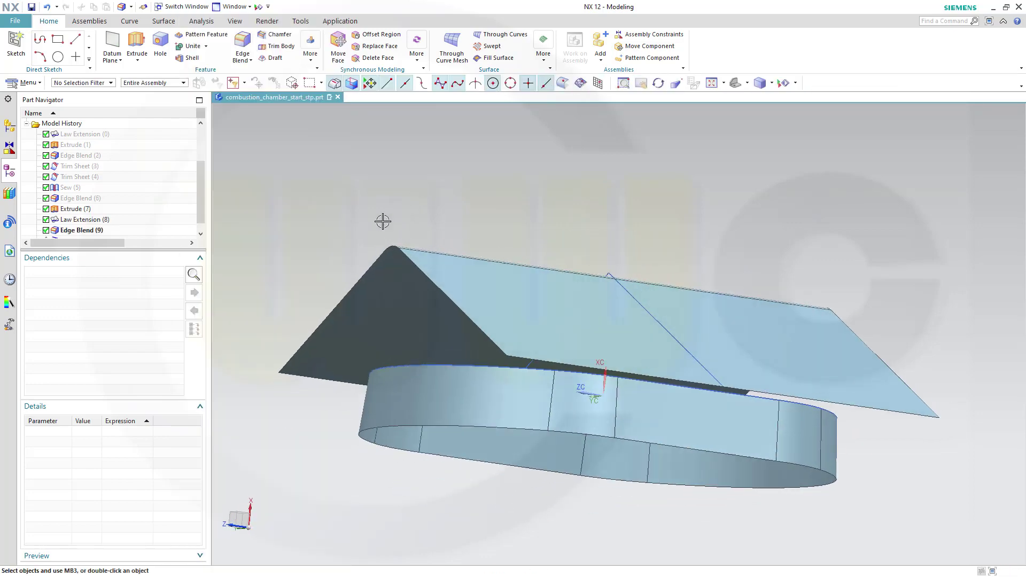
- Make Projected Curve (10) the current feature again, lying across the blended roof
scroll(136, 236, down, 1)
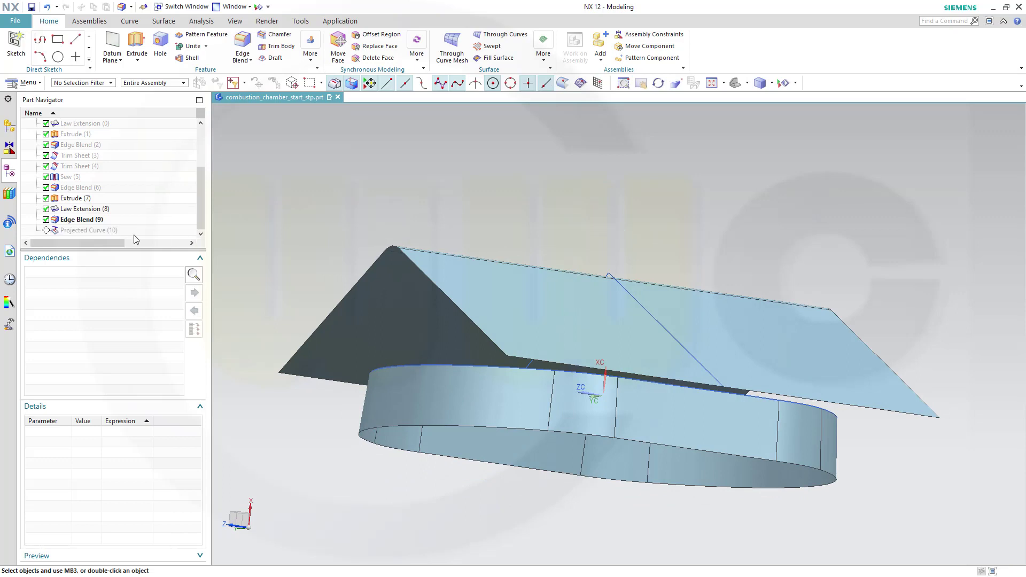
click(99, 232)
right_click(99, 232)
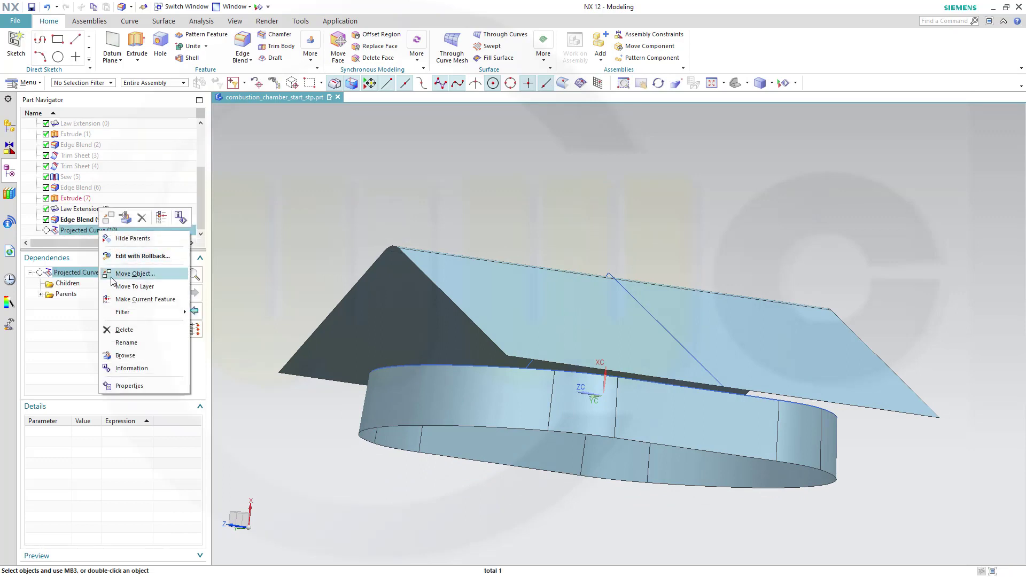
click(126, 298)
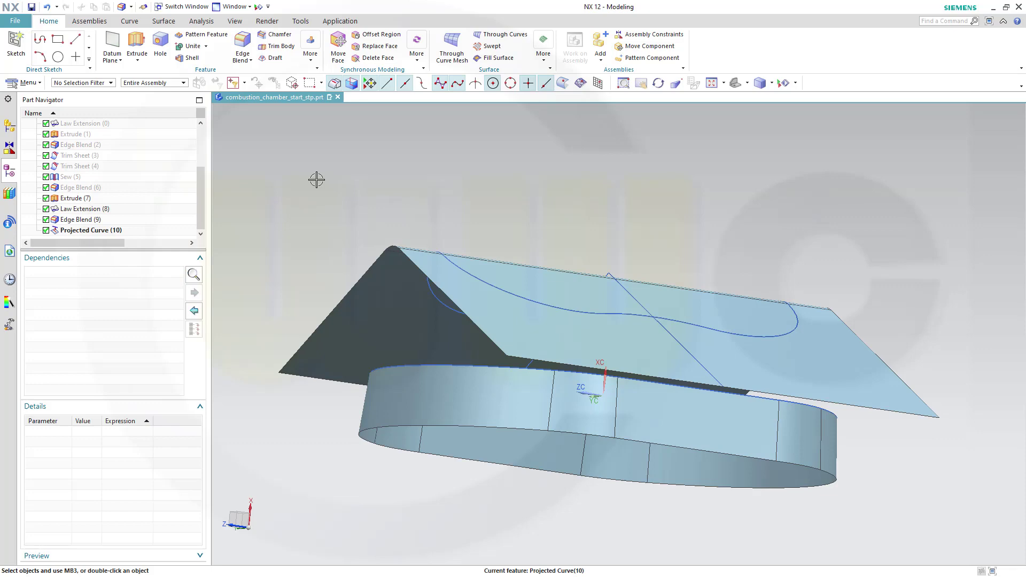
middle_drag(316, 176, 372, 211)
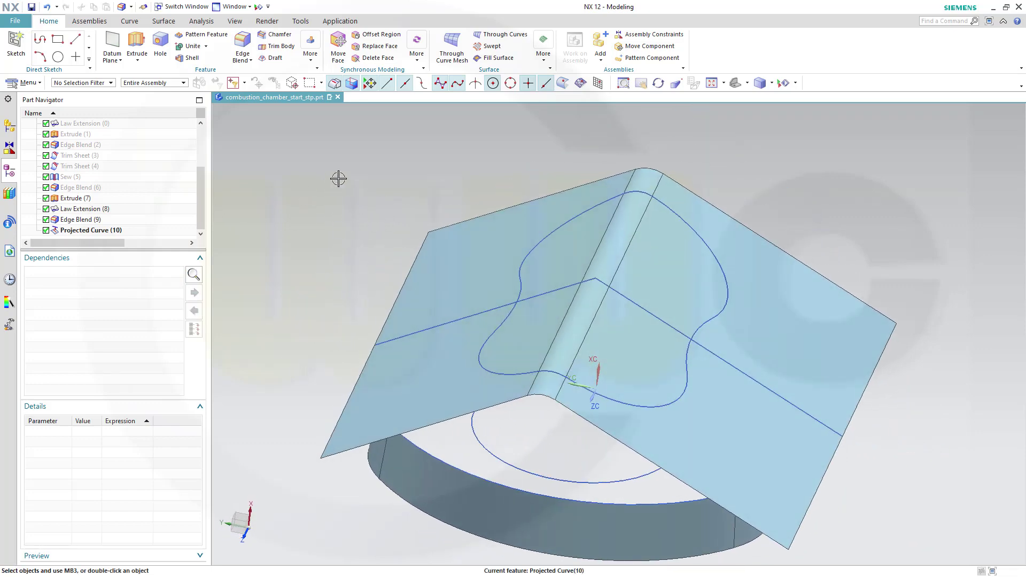
- Trim the roof sheet to the closed projected curve outline
click(165, 21)
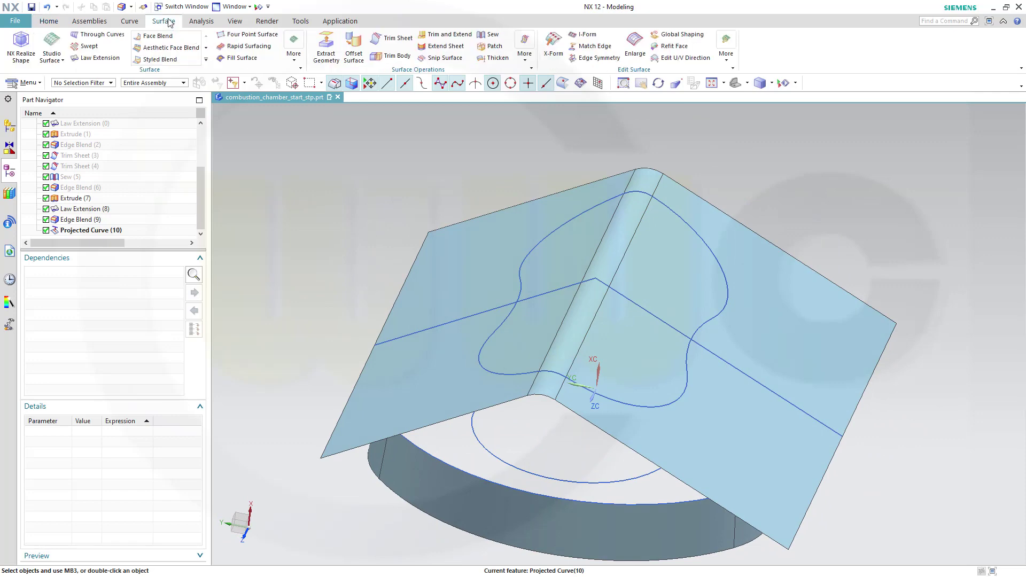
click(392, 38)
click(685, 272)
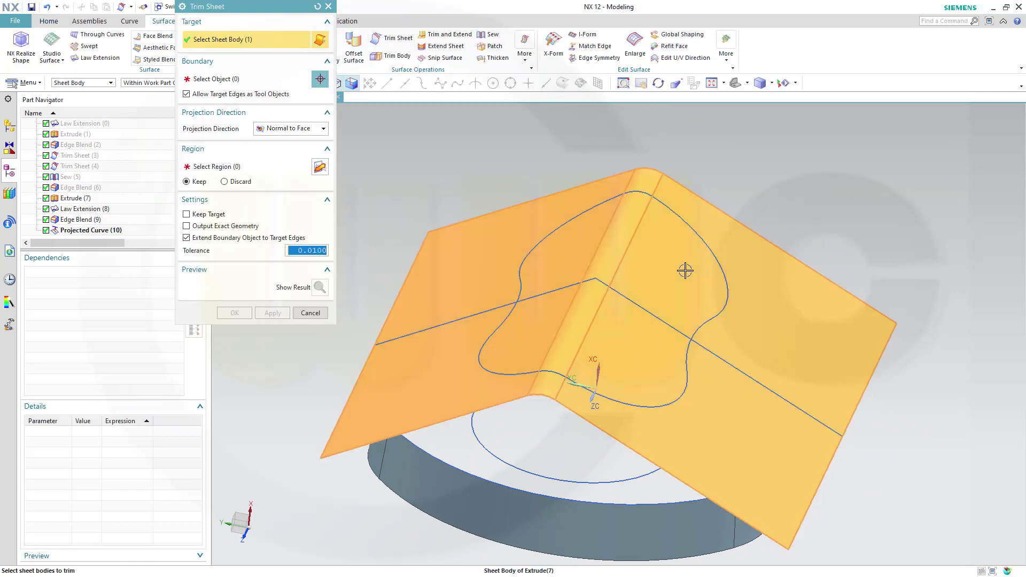
click(686, 229)
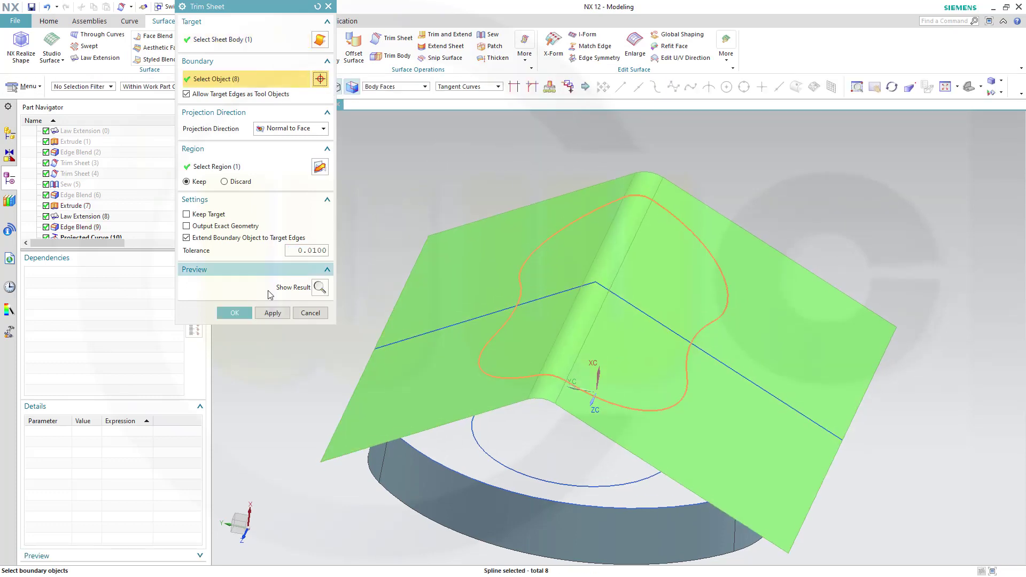
click(235, 312)
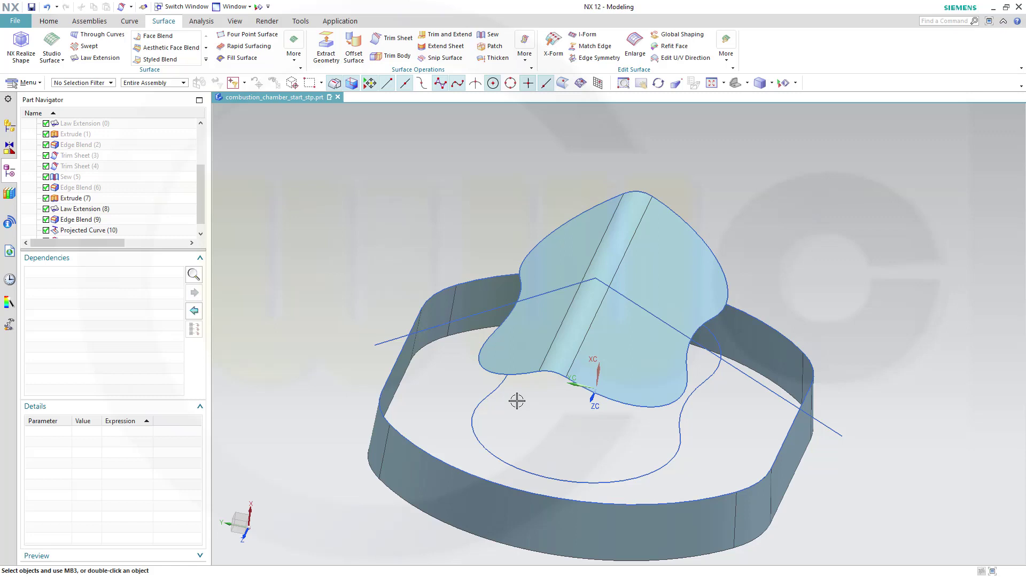
middle_drag(516, 401, 390, 320)
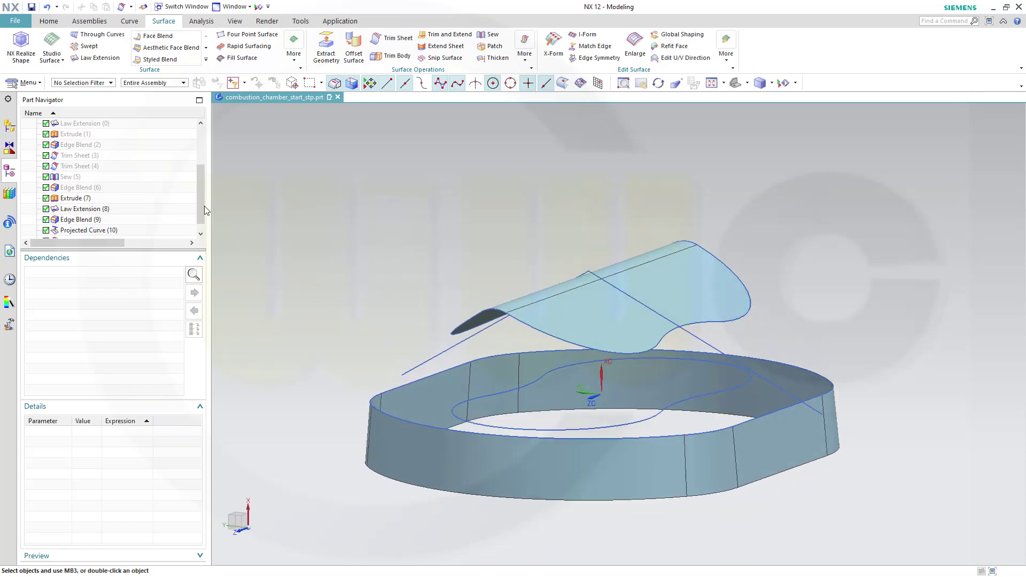
drag(201, 207, 205, 173)
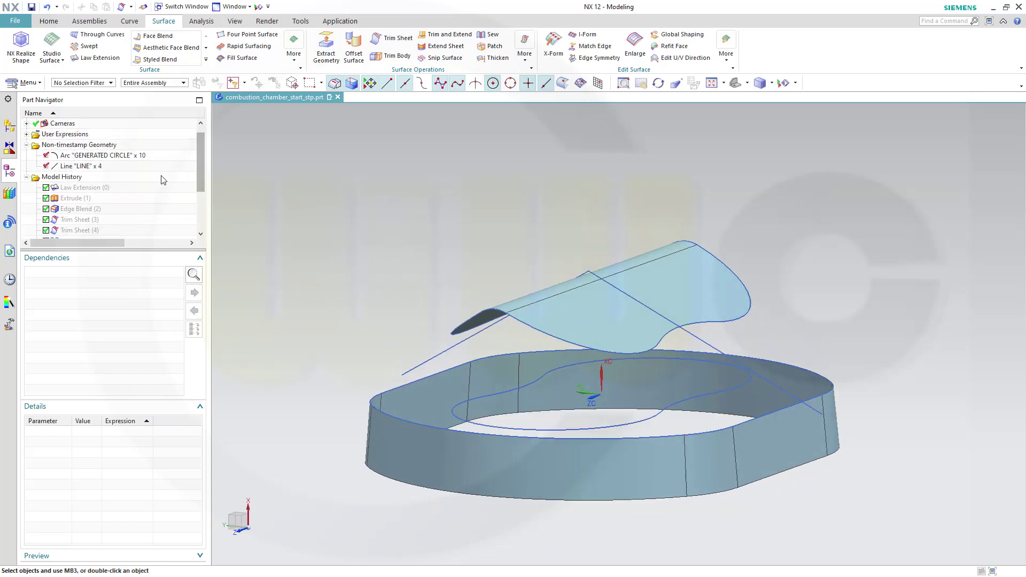
- Hide the GENERATED CIRCLE arcs, the four construction lines and Projected Curve (10)
click(46, 156)
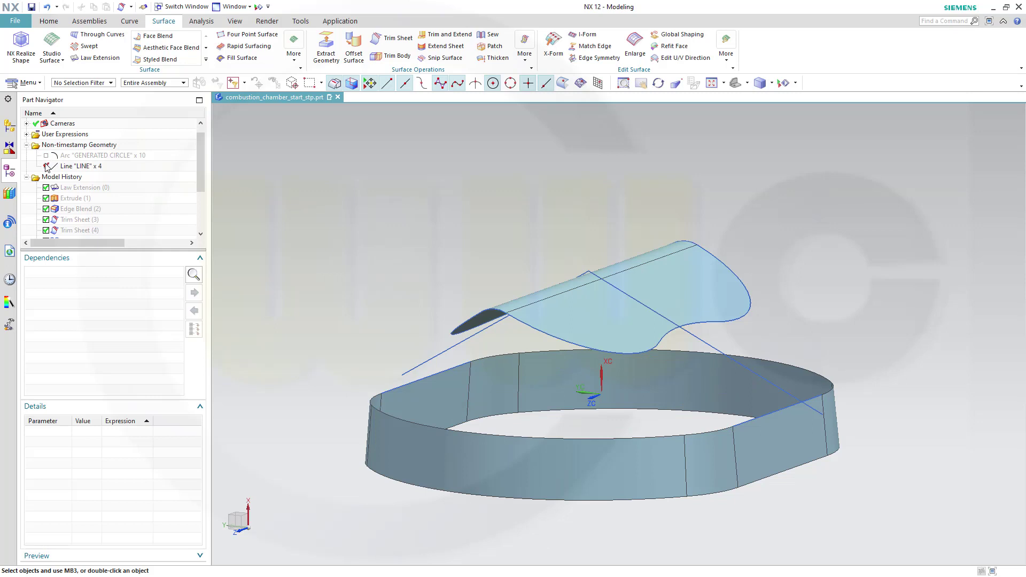
click(46, 166)
middle_drag(421, 233, 426, 255)
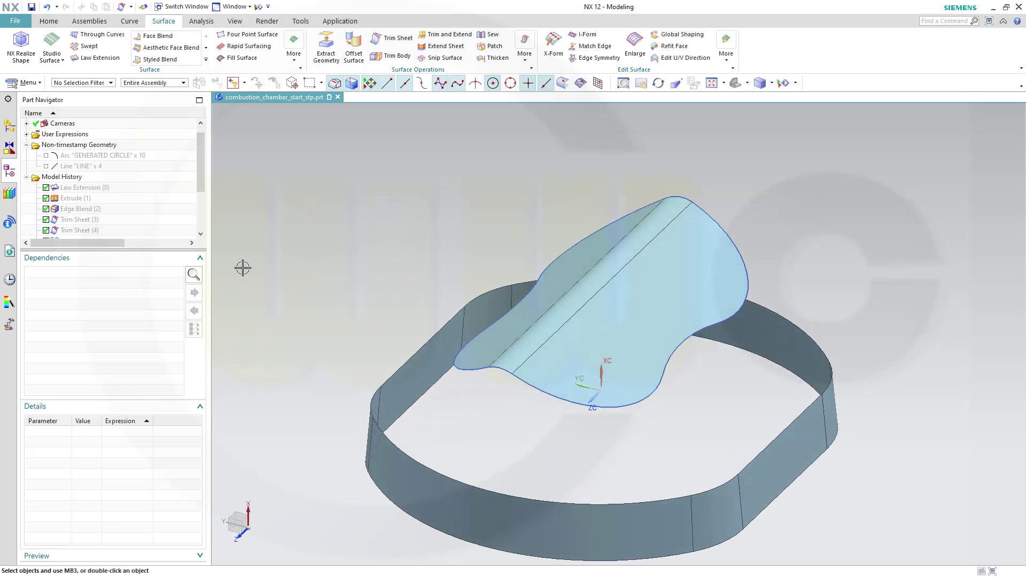
scroll(199, 234, down, 3)
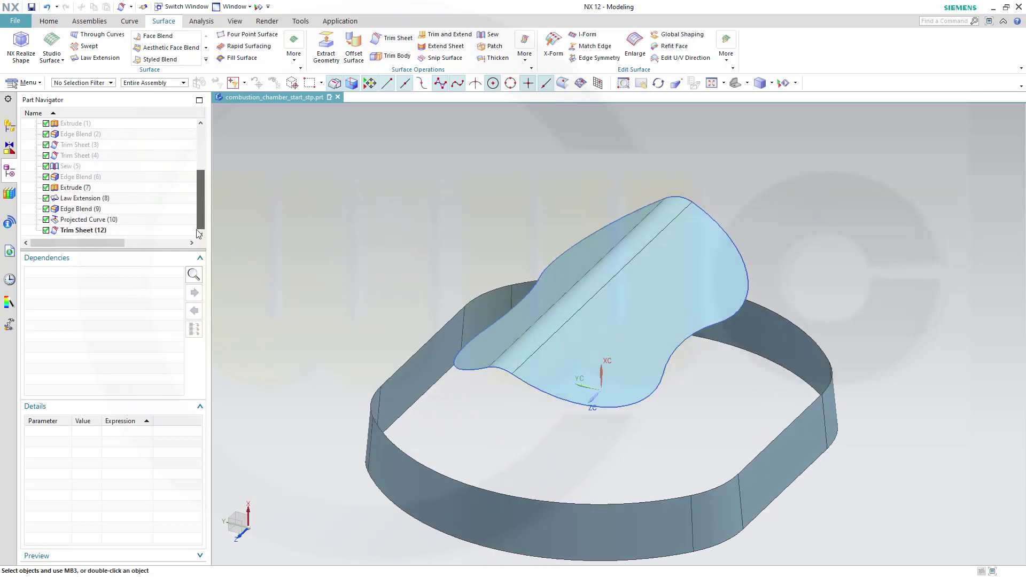
right_click(100, 221)
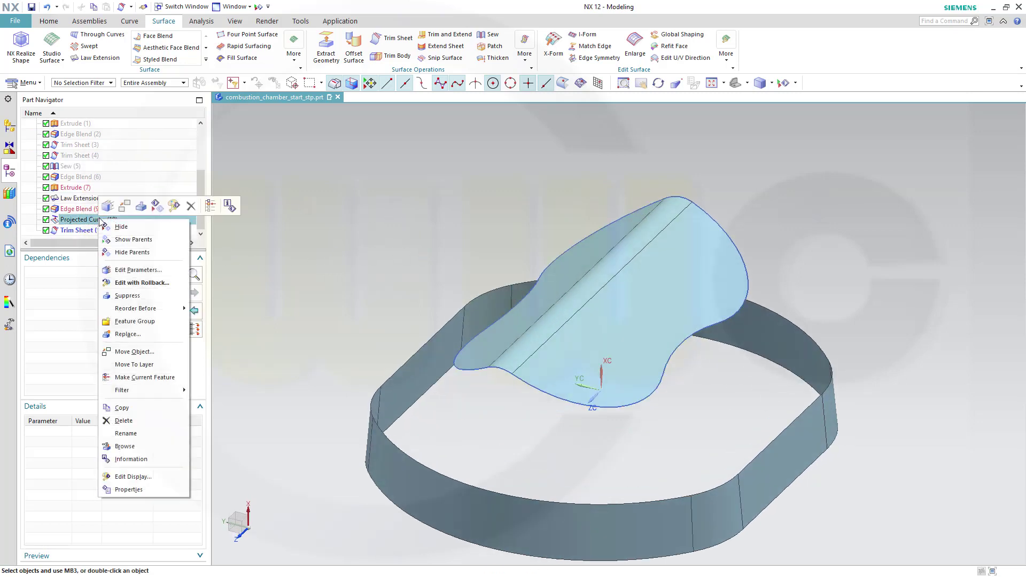
click(126, 229)
- Start a Section Surface using the wall's top edge and the roof's lower edge as guides
middle_drag(415, 242, 388, 215)
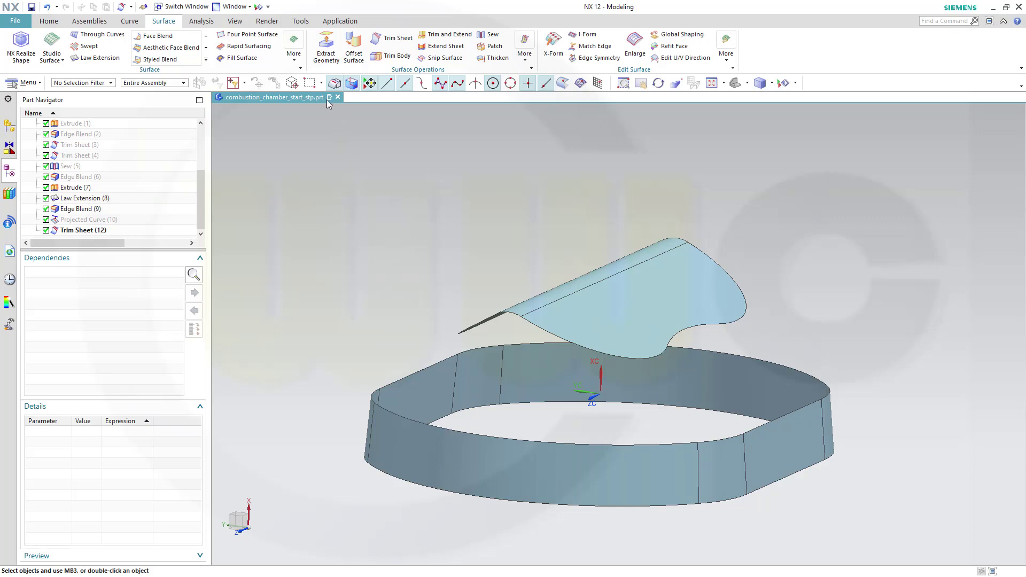
click(294, 61)
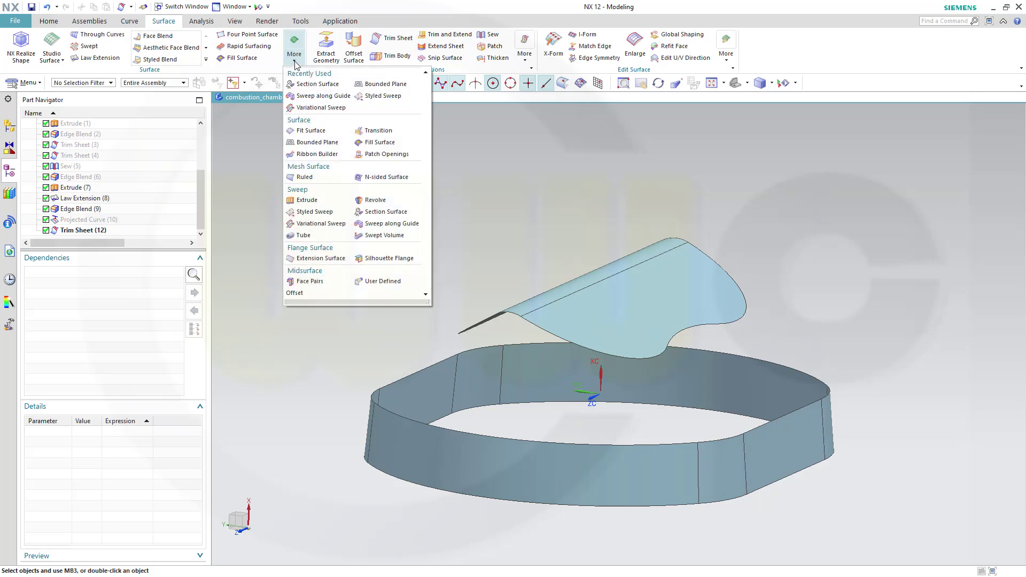
click(315, 84)
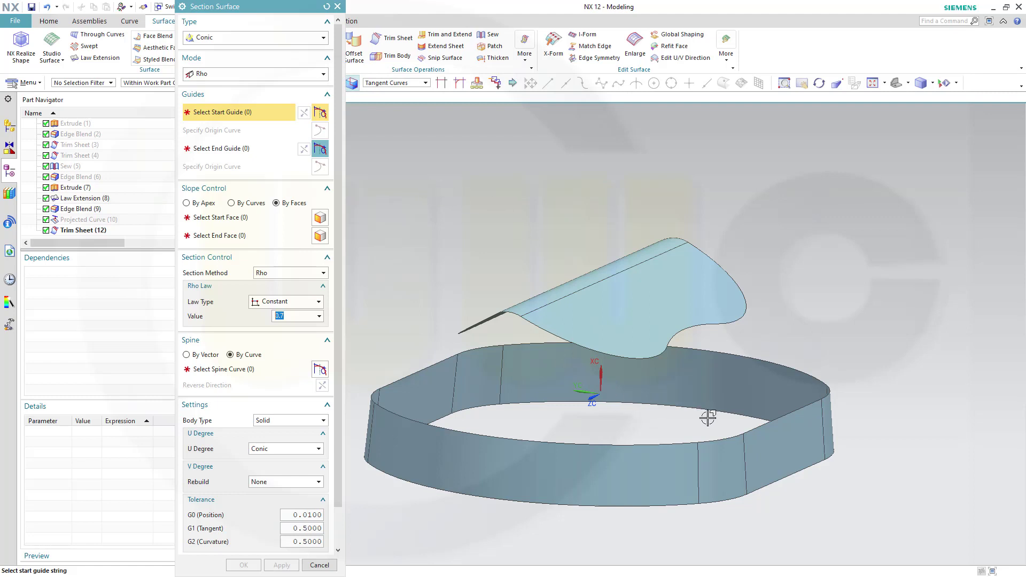
click(683, 443)
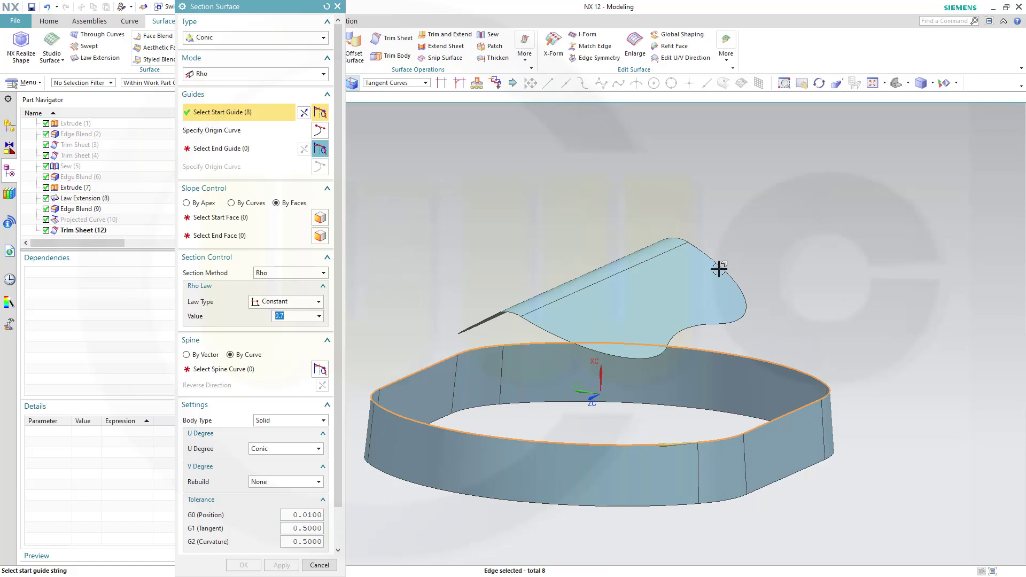
click(236, 150)
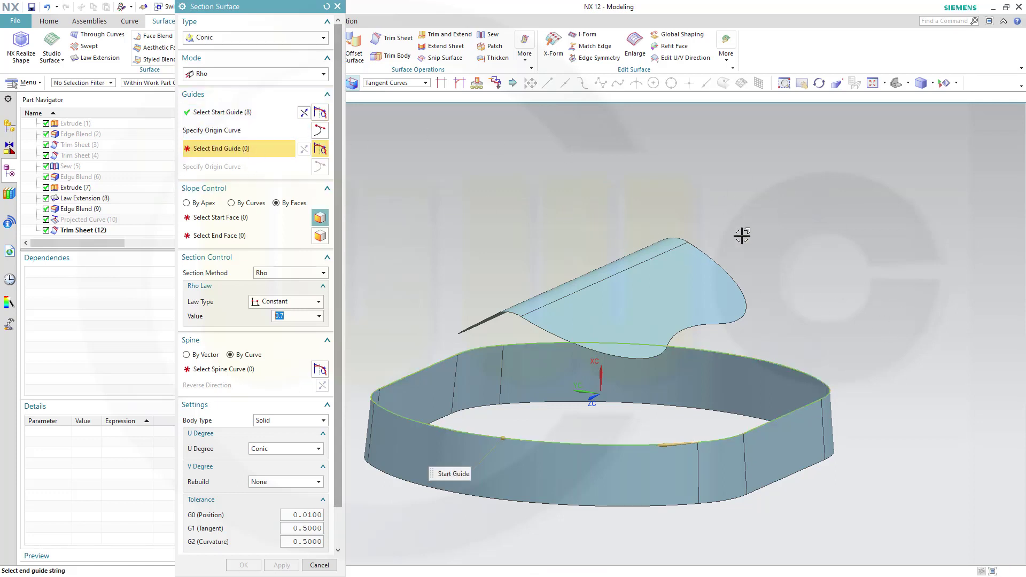
click(665, 356)
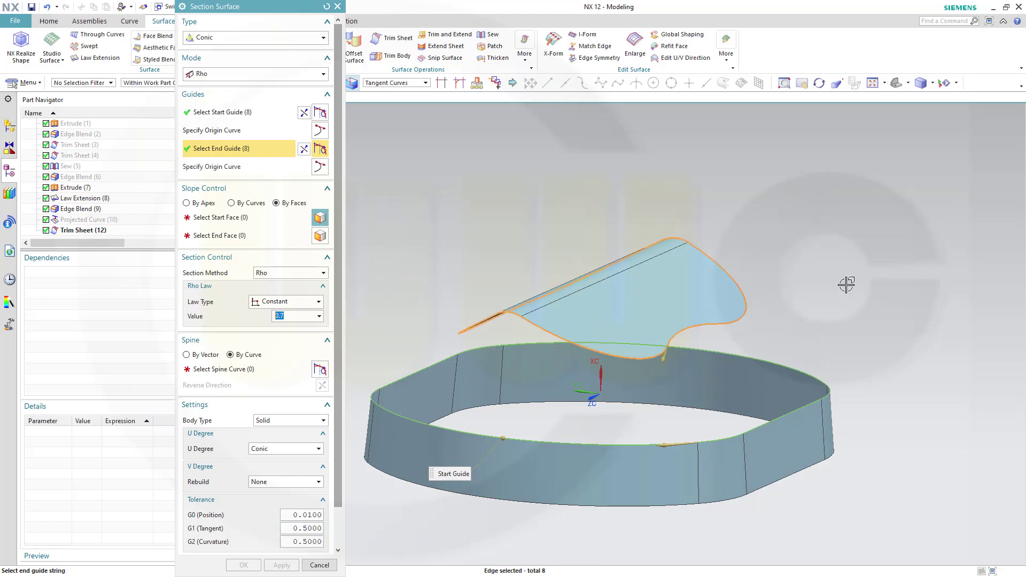
- Use the wall faces as start slope and the roof faces as end slope
middle_drag(808, 311, 810, 335)
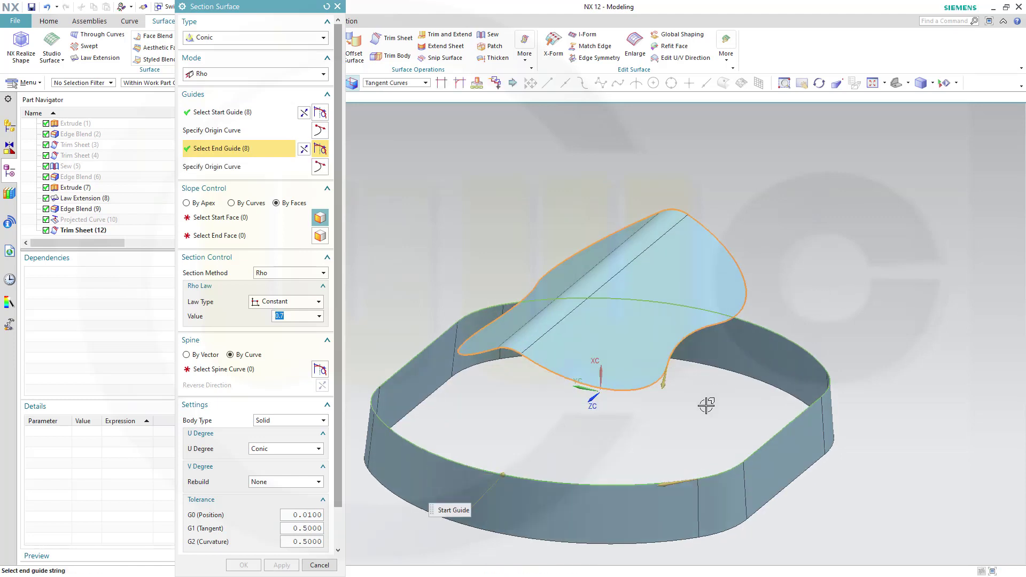
click(219, 219)
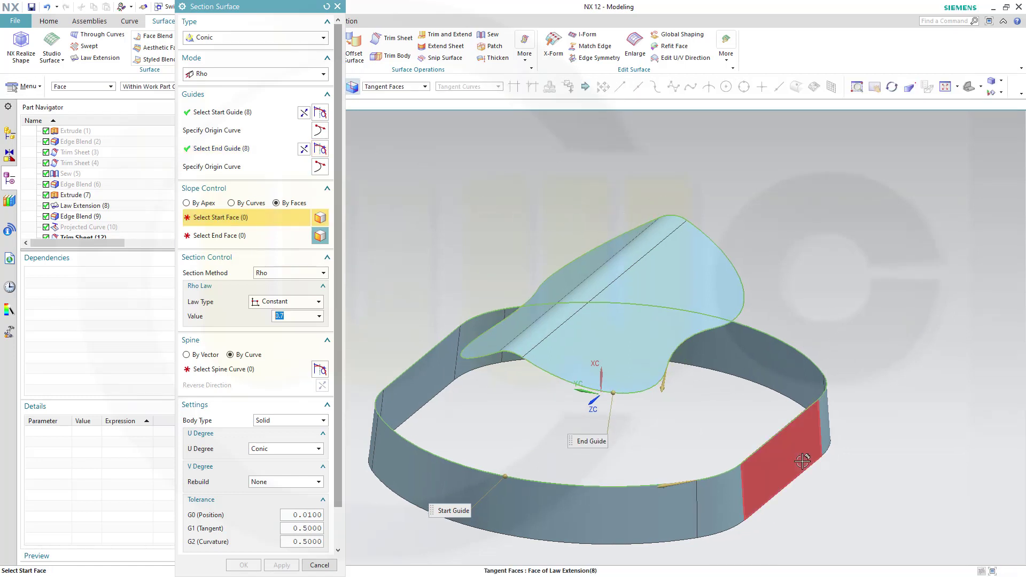
click(779, 465)
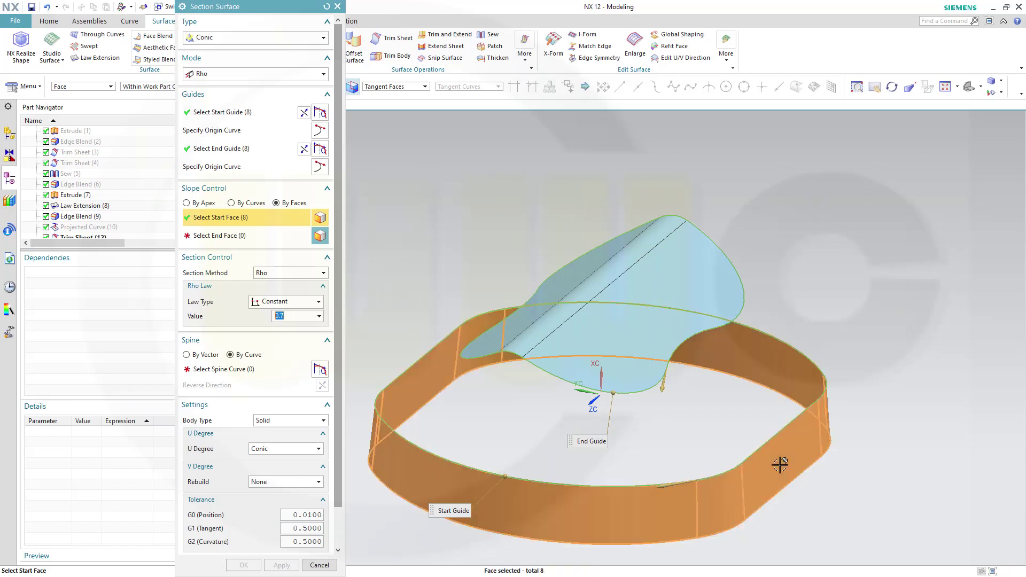
click(221, 237)
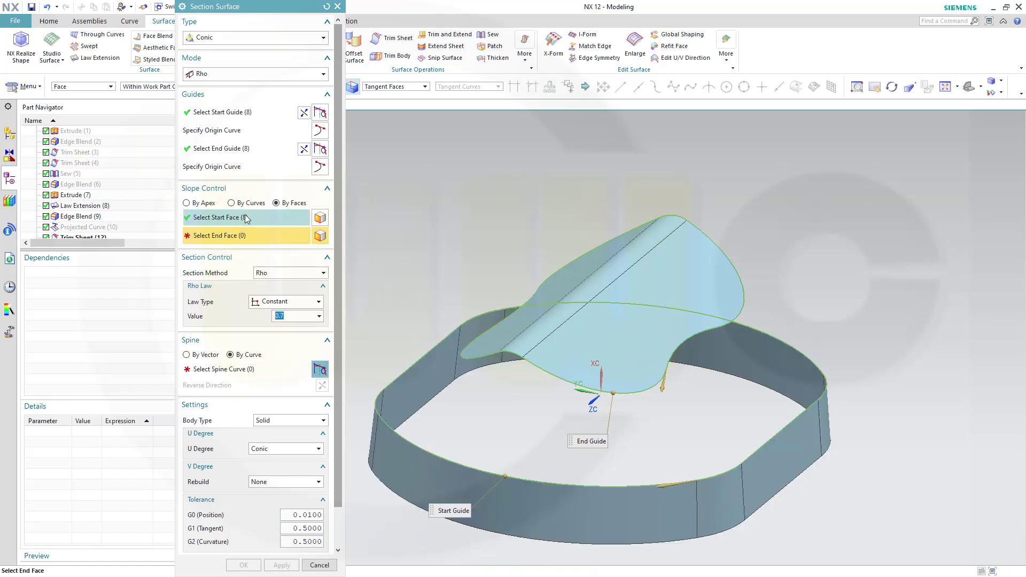
click(618, 332)
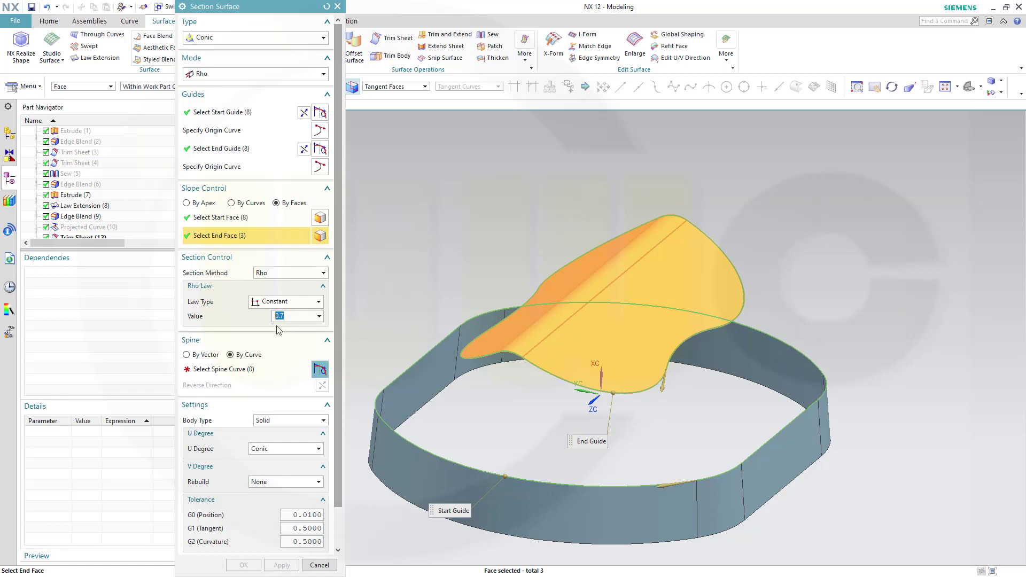
- Show the circle again and use it as spine, completing the rho 0.7 conic surface
click(231, 373)
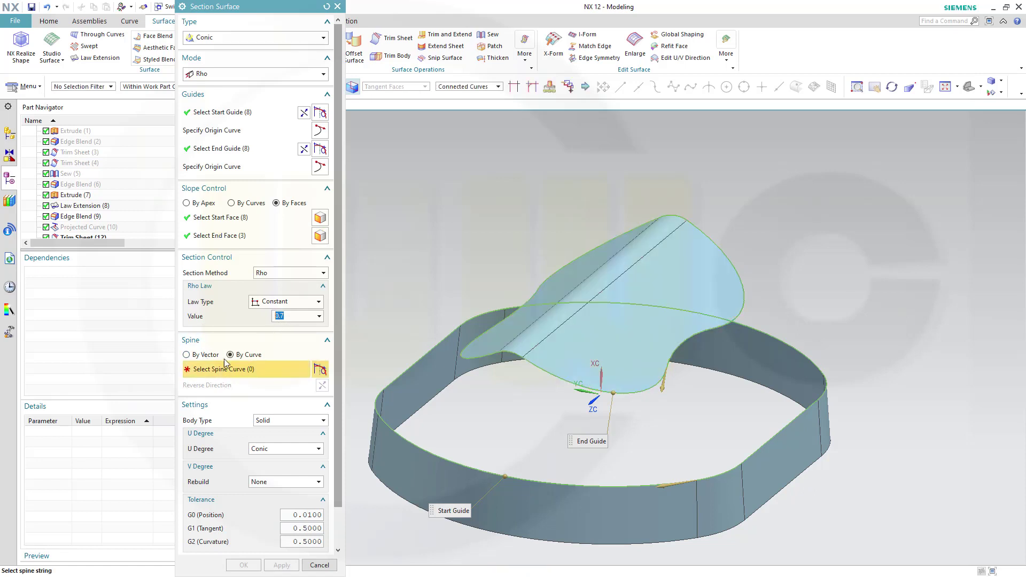
scroll(109, 166, up, 1)
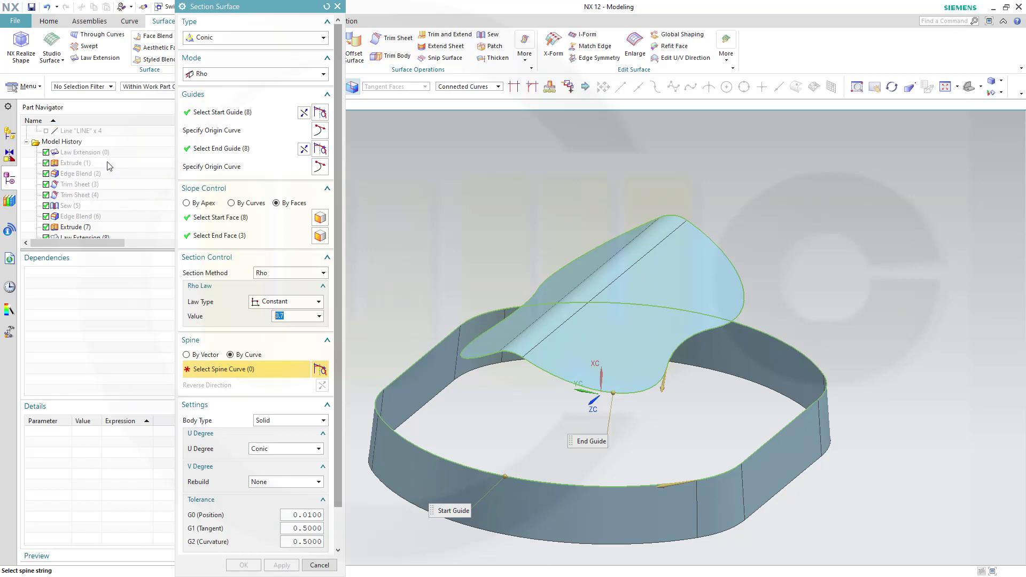
scroll(109, 167, up, 1)
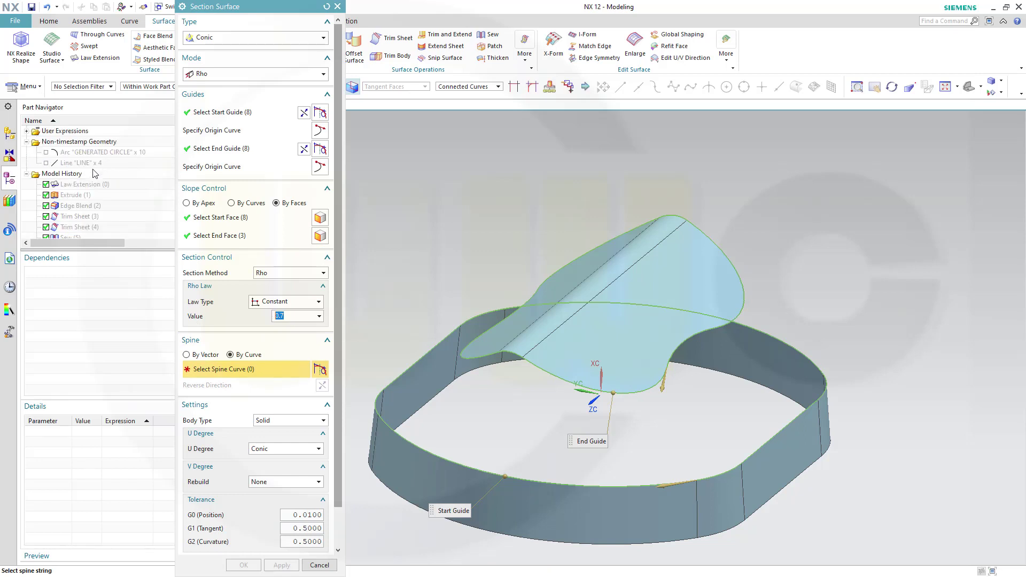
click(47, 153)
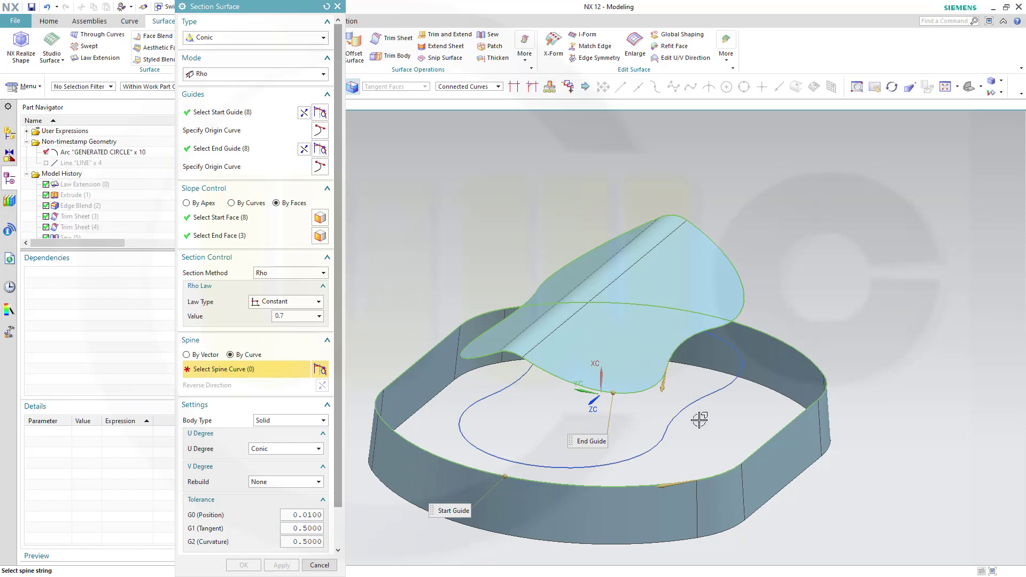
click(644, 452)
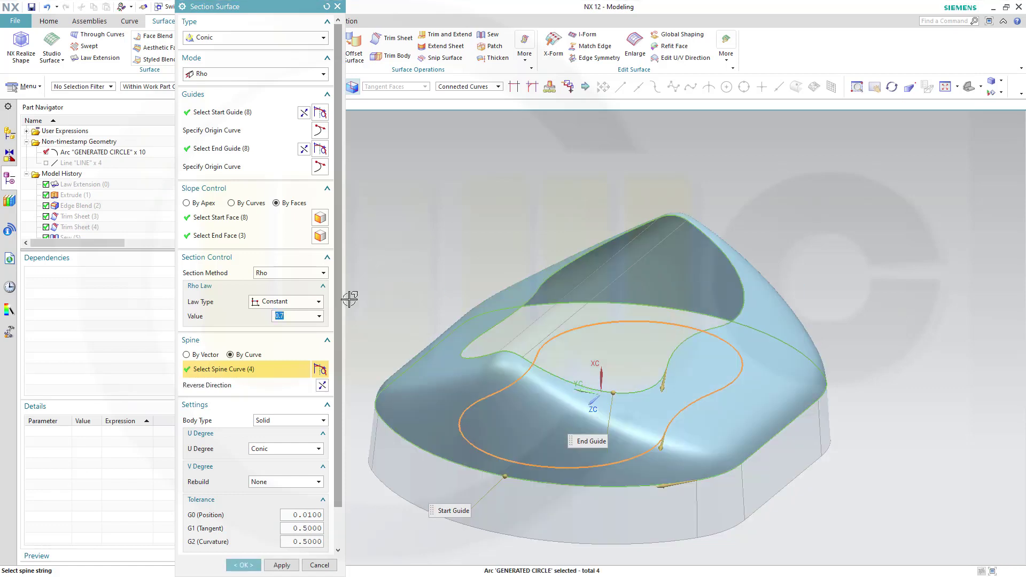
click(244, 562)
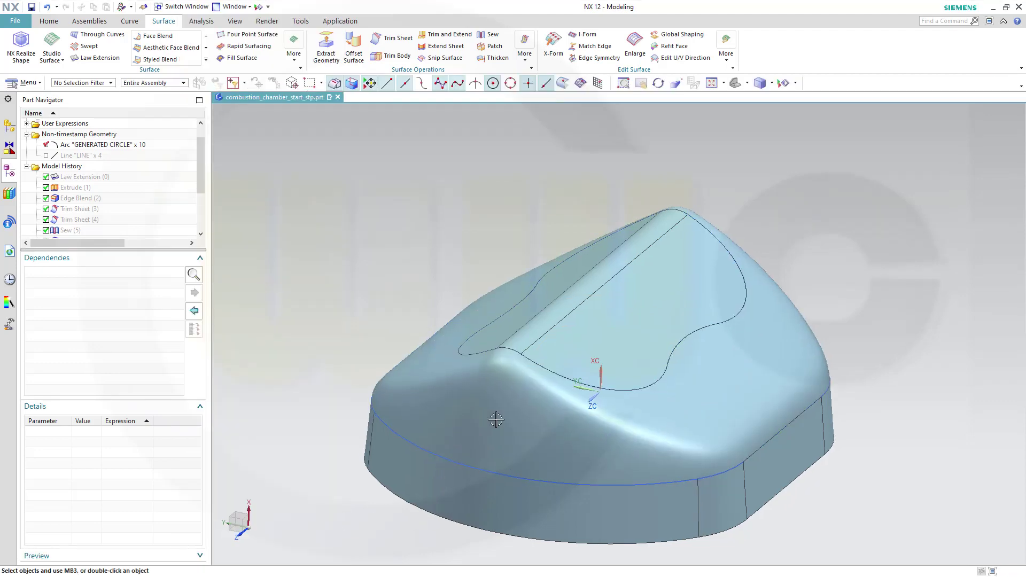
- Hide the Law Extension (8) flange
mouse_move(492, 418)
middle_down()
mouse_move(543, 435)
mouse_move(554, 460)
mouse_move(481, 412)
middle_up()
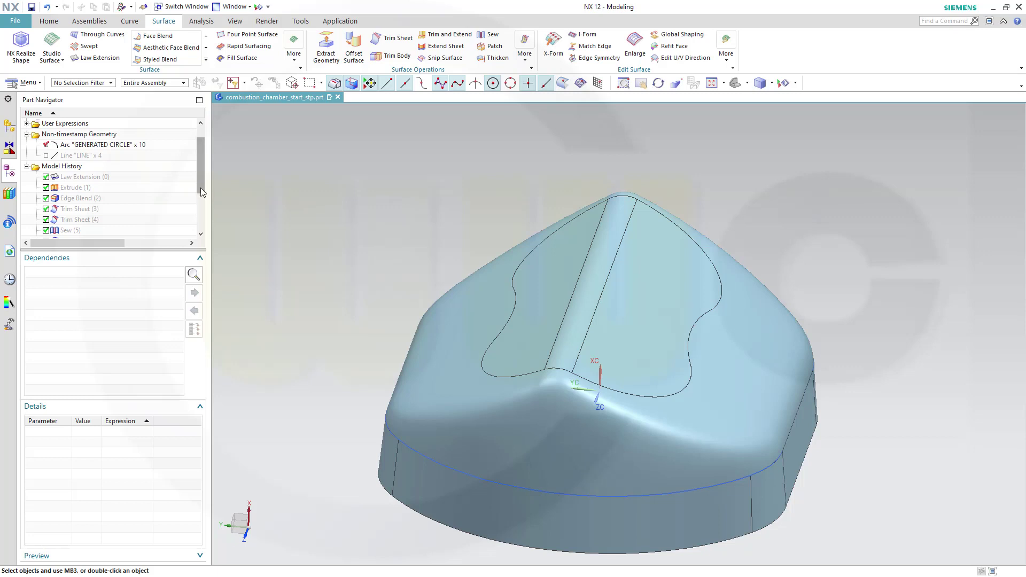
drag(203, 191, 206, 240)
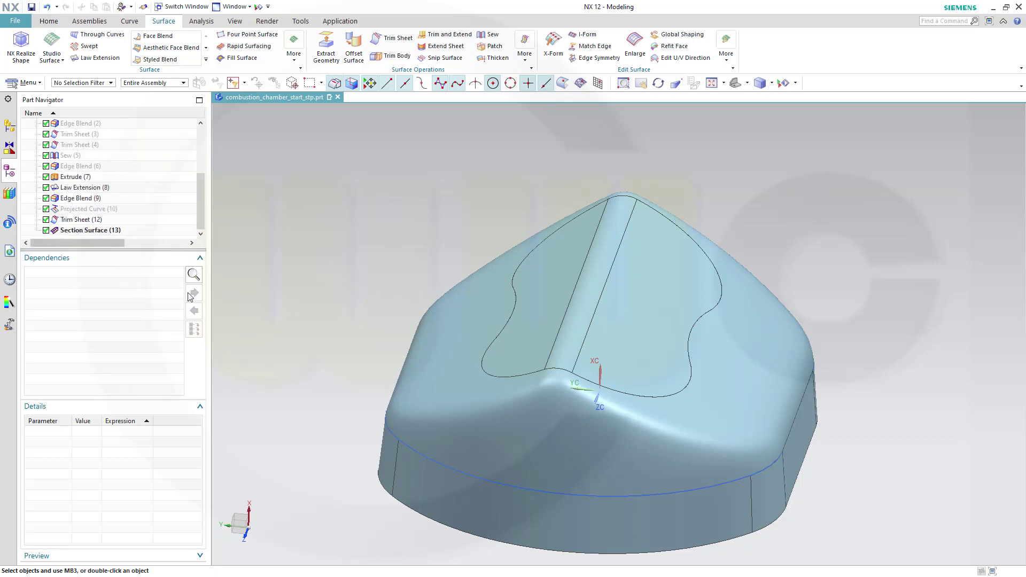
right_click(99, 188)
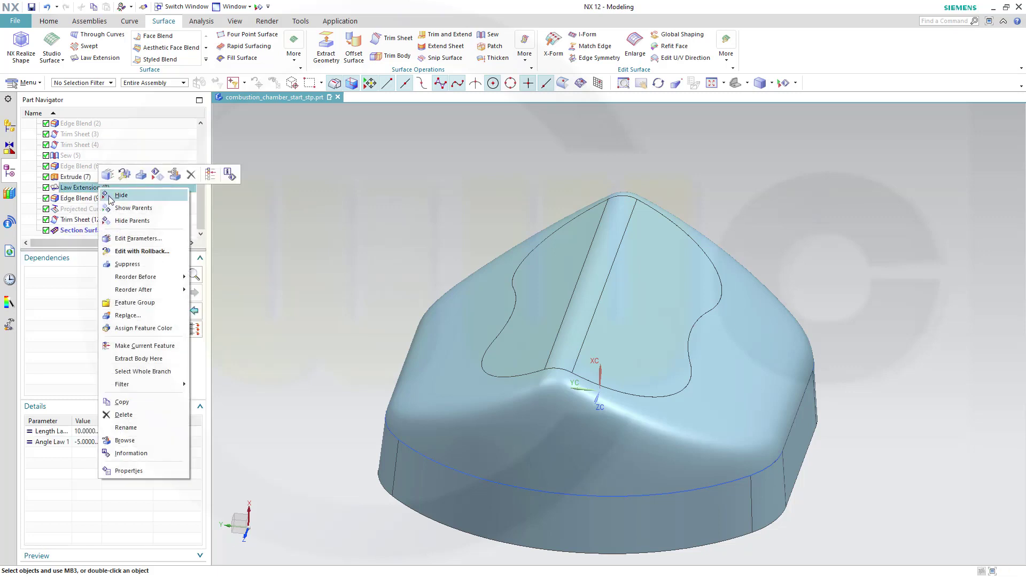
click(128, 197)
- Sew the outer sheet (target) and the trimmed roof sheet (tool) into one body
middle_drag(392, 229, 424, 252)
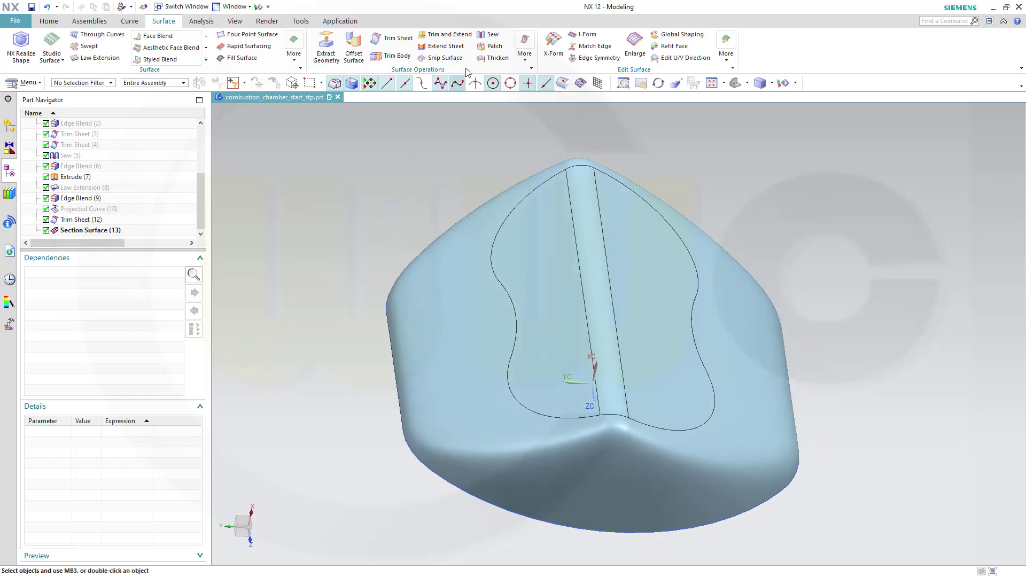
click(489, 35)
click(460, 286)
click(531, 268)
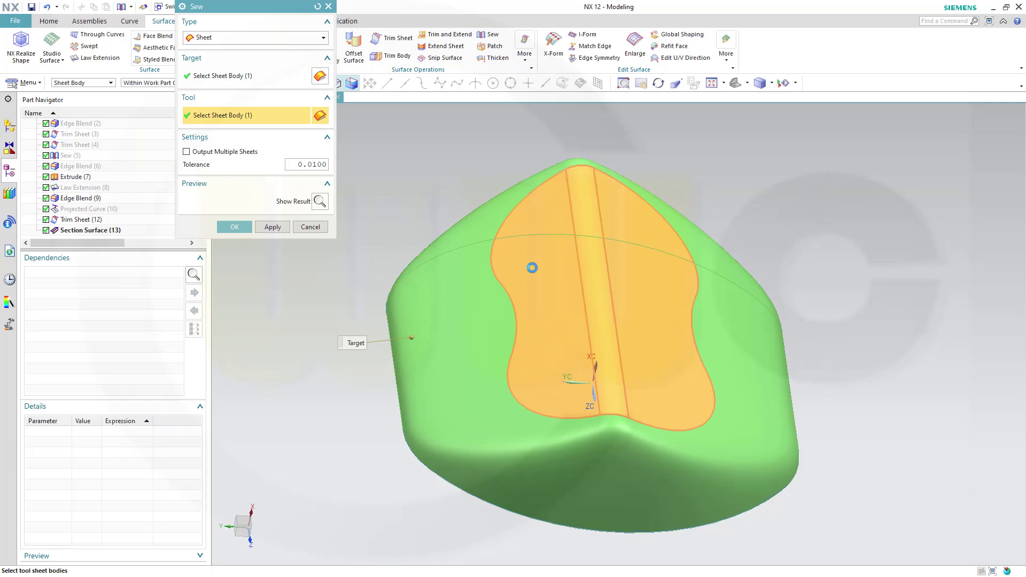
click(235, 228)
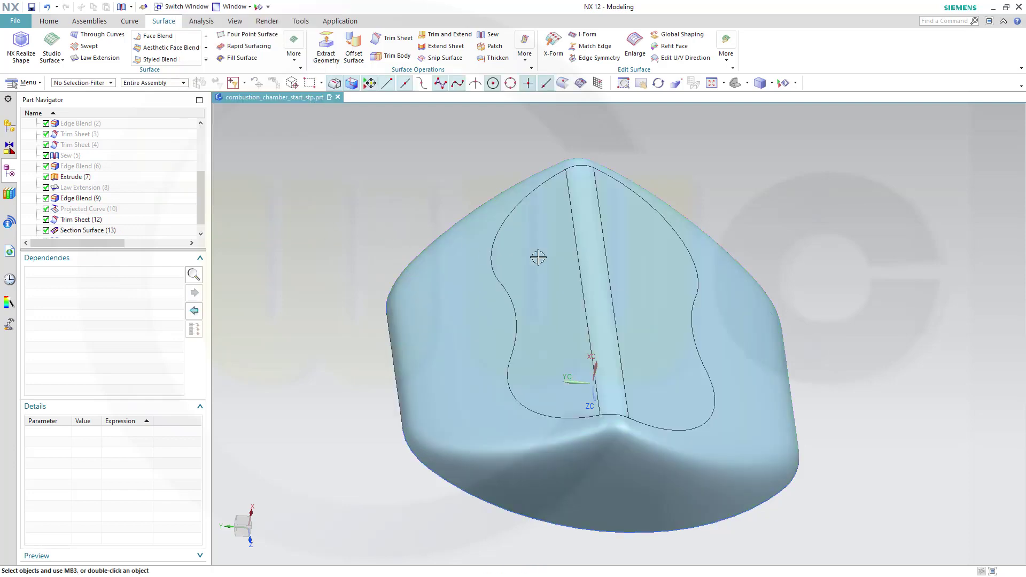
middle_drag(874, 341, 620, 358)
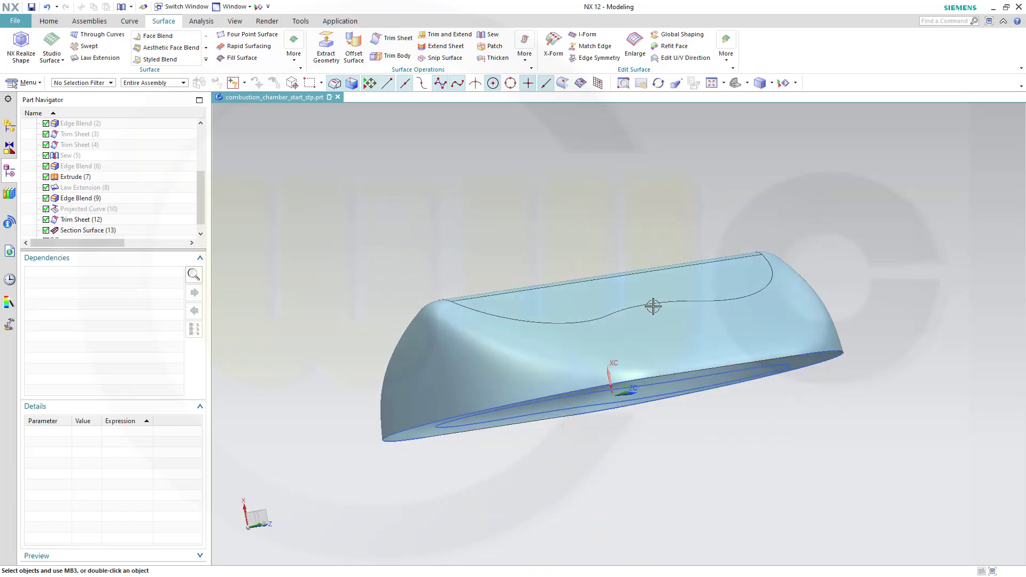